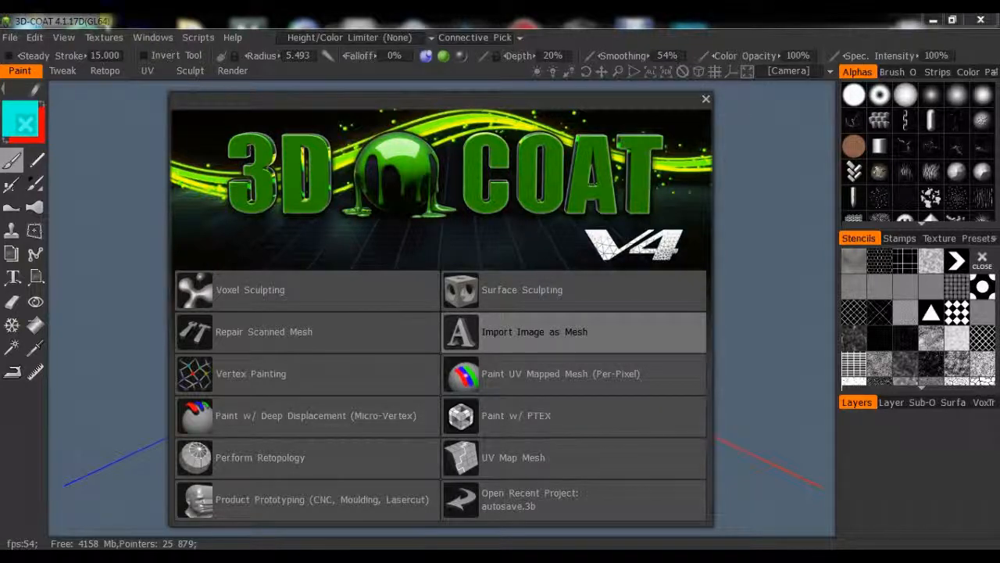
- Reset all interface pages to their default layout and start a voxel sculpting scene from the medium-sized sphere
click(151, 39)
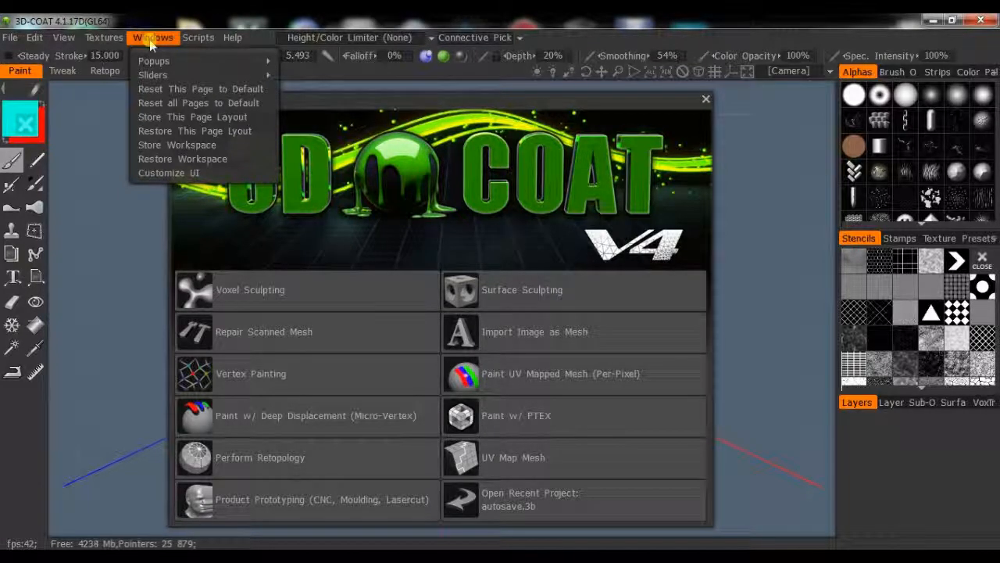
click(191, 100)
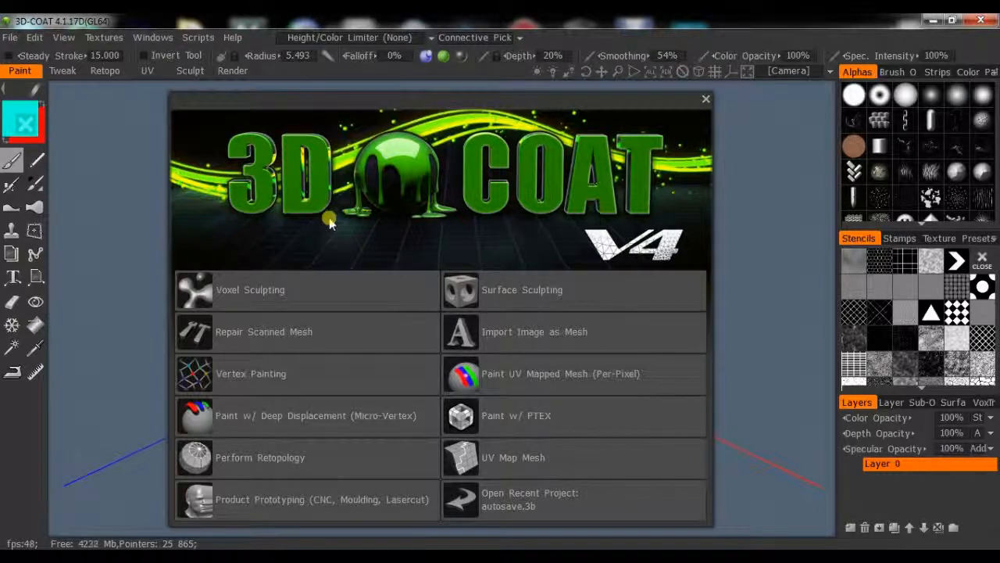
click(292, 288)
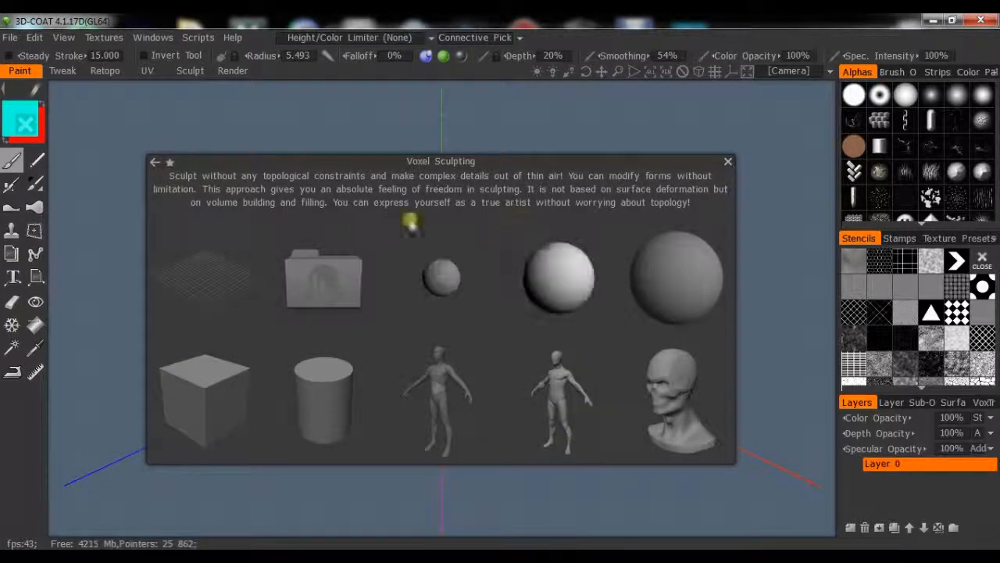
click(565, 268)
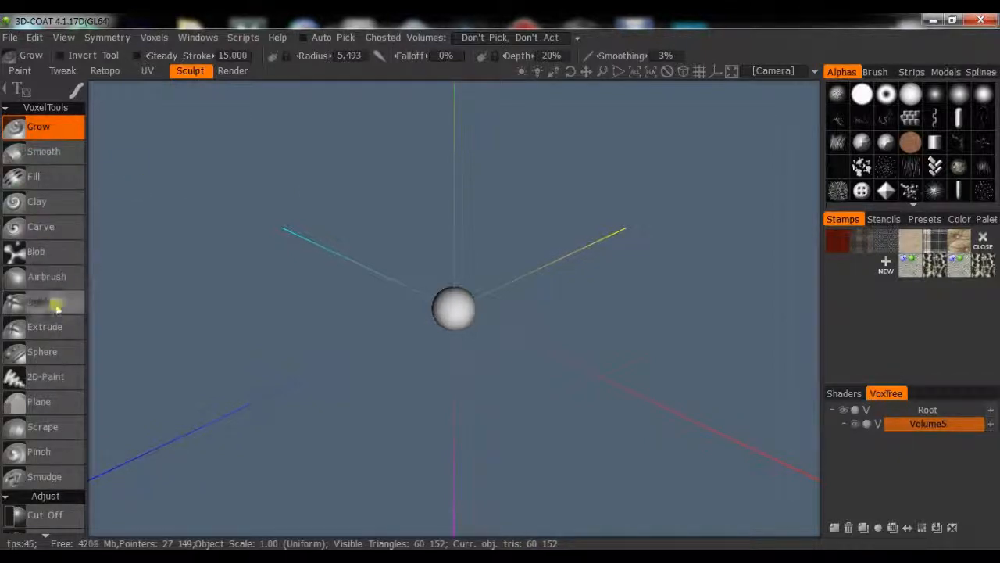
- Examine the list of voxel tools and the options of the Smooth, Fill, Clay, Carve and Grow tools, finishing on Grow
scroll(47, 231, down, 6)
scroll(47, 273, up, 2)
scroll(47, 280, up, 4)
scroll(45, 279, down, 4)
scroll(51, 391, up, 4)
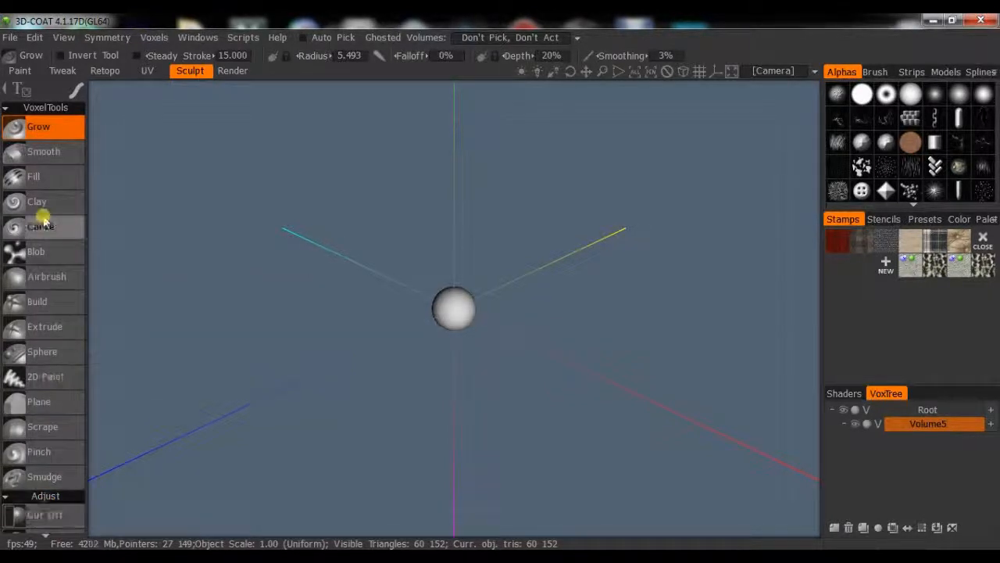
click(53, 151)
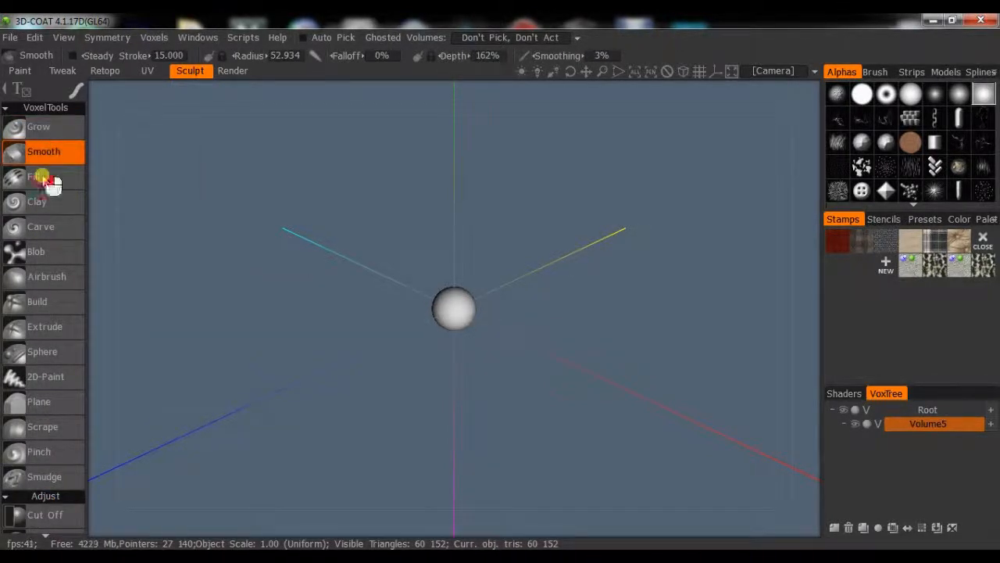
click(41, 177)
click(39, 202)
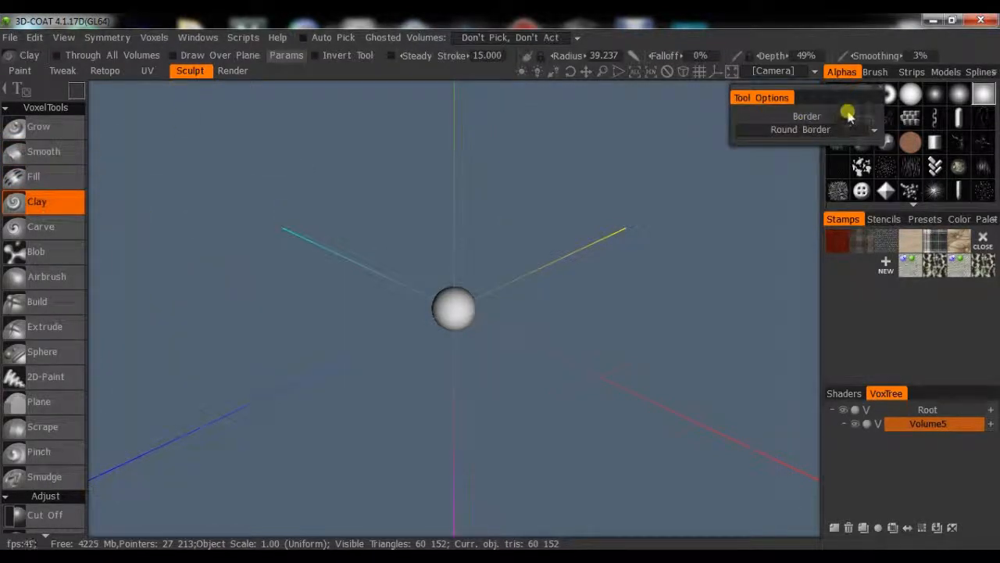
click(49, 151)
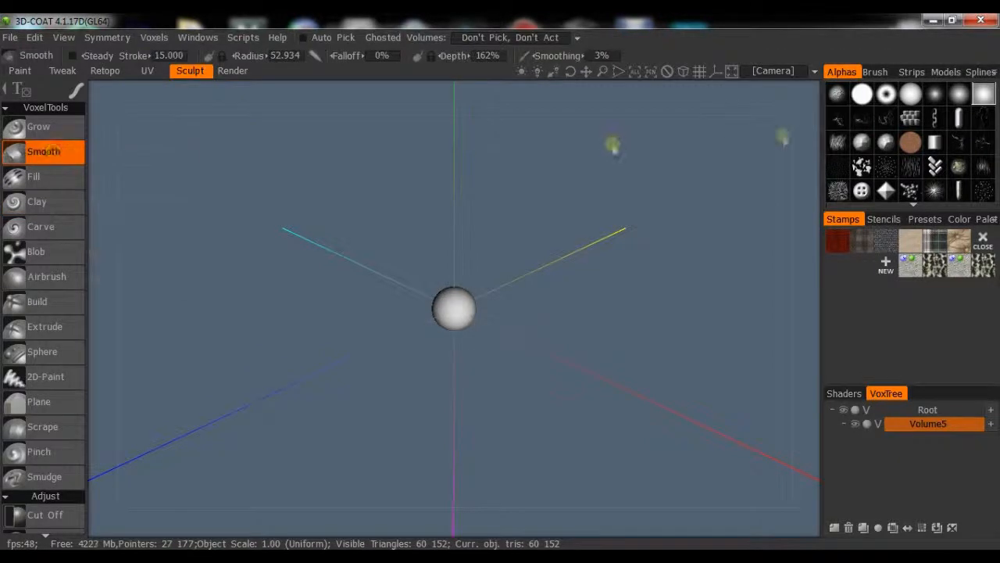
click(46, 201)
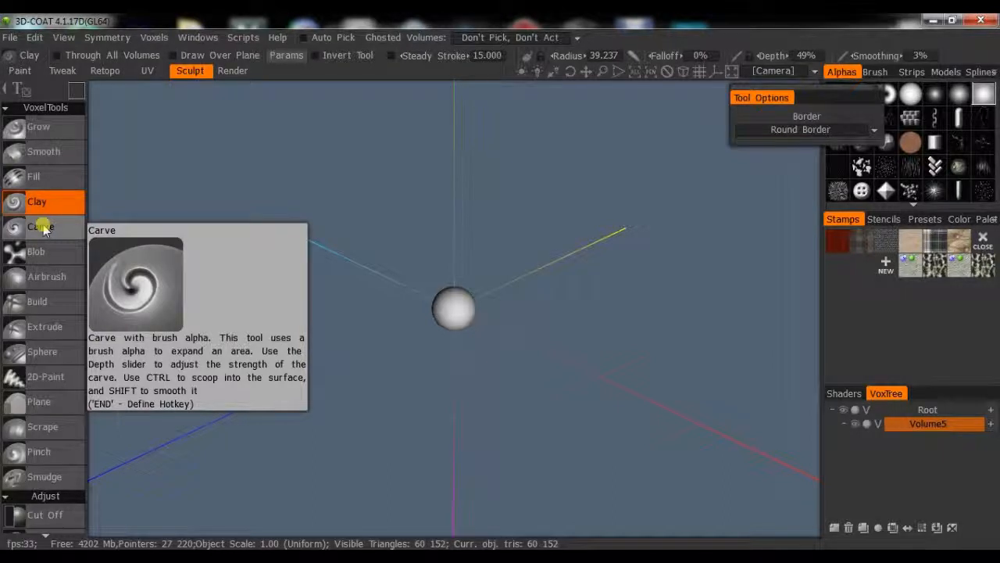
click(43, 227)
click(48, 197)
click(56, 179)
click(67, 152)
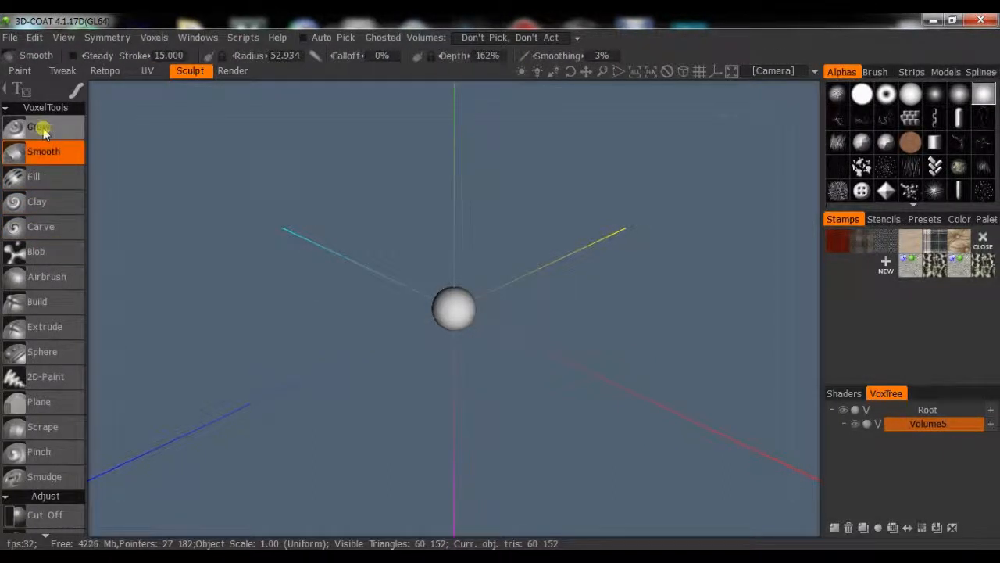
click(38, 127)
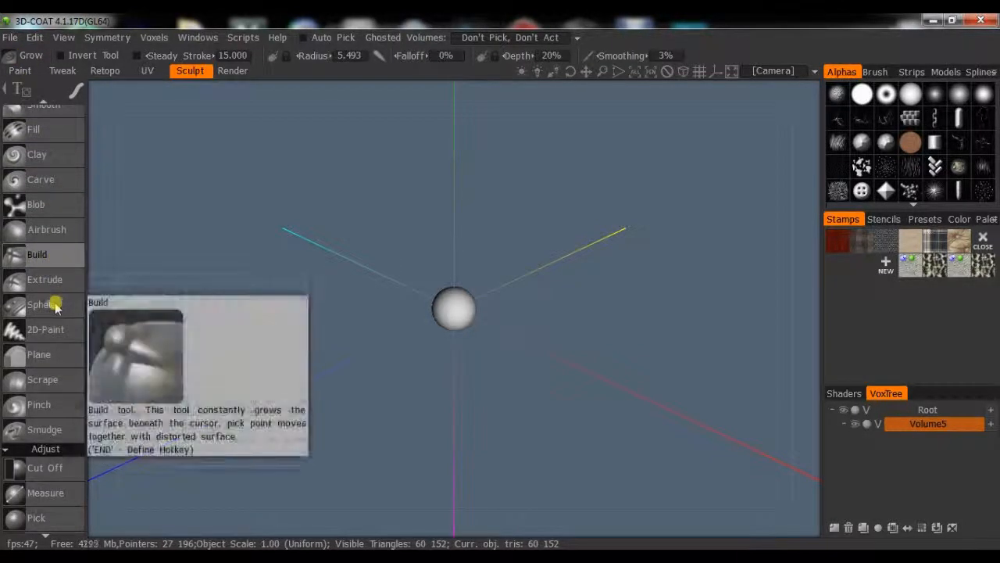
scroll(53, 301, down, 3)
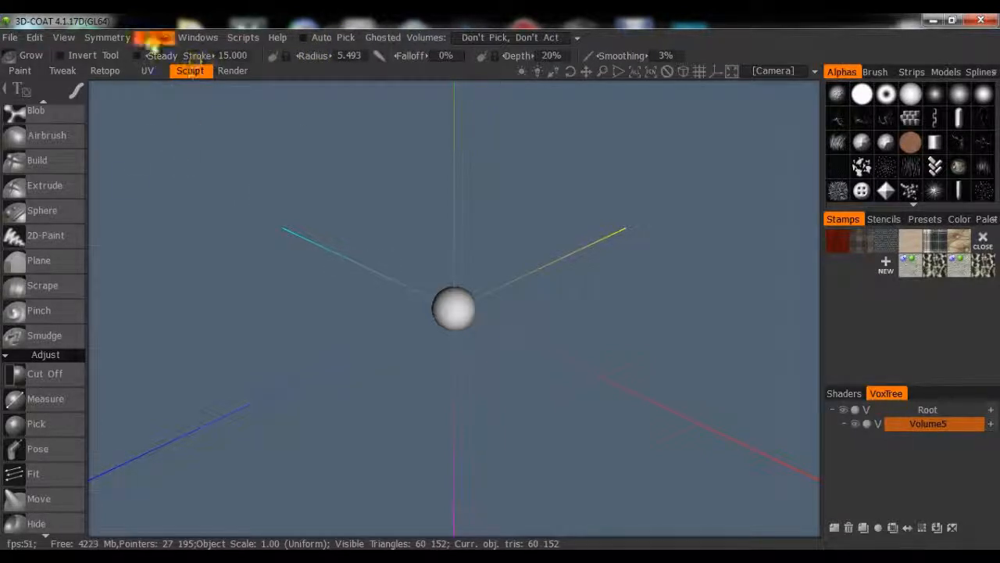
mouse_move(75, 90)
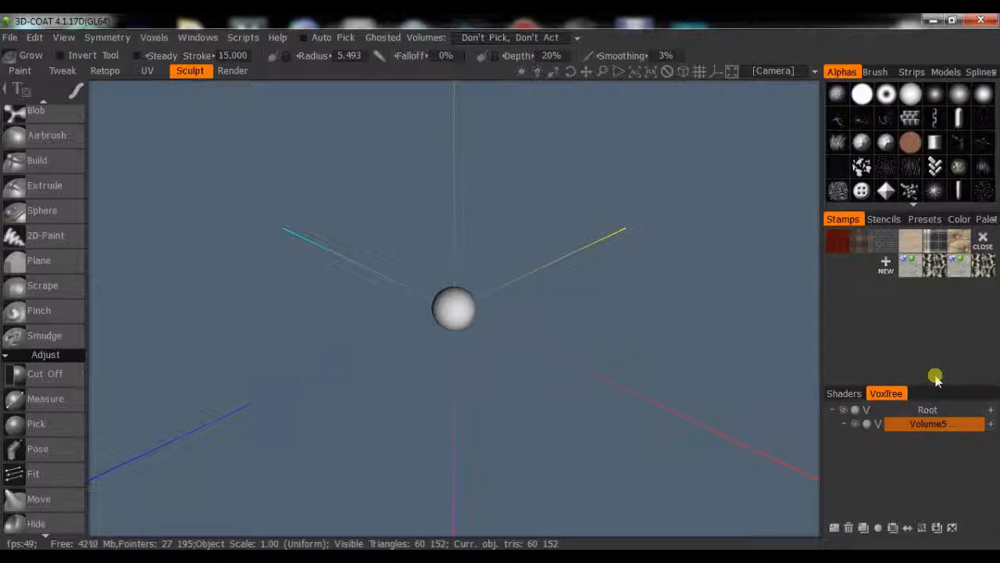
- Open the sphere's voxel layer name for editing and accept it as is
double_click(927, 423)
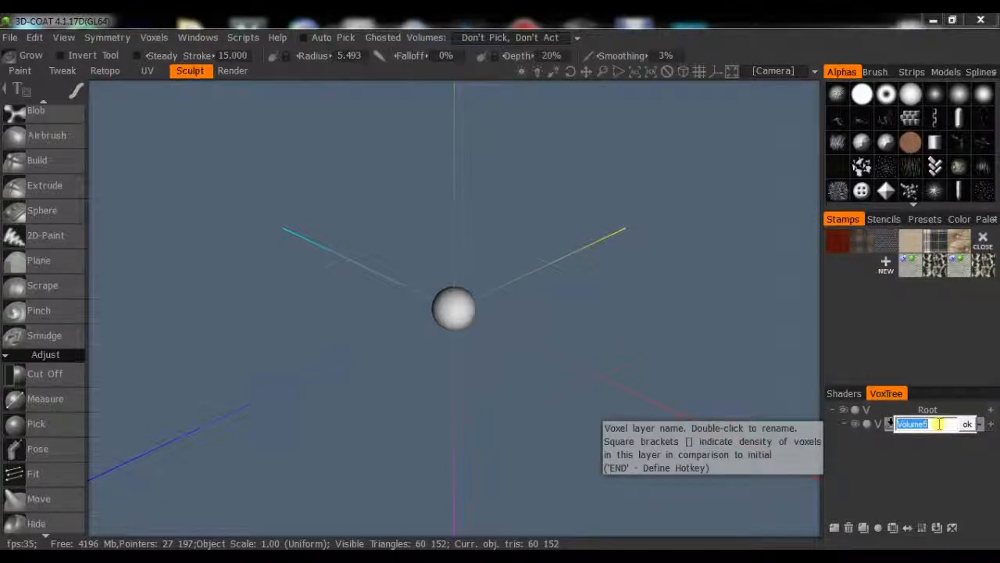
click(967, 424)
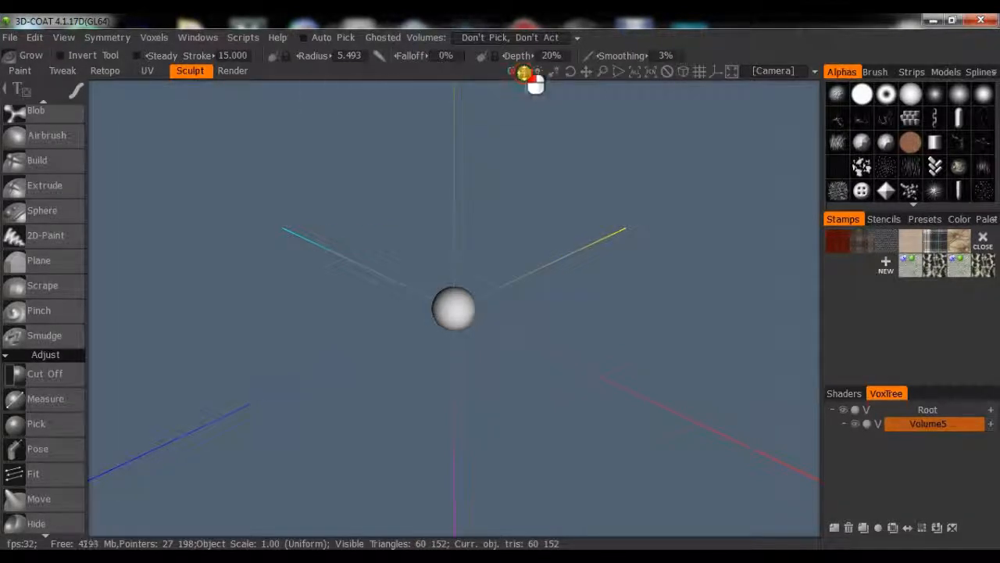
- Try out the viewport lighting controls, including the light angle
mouse_move(538, 85)
mouse_down()
mouse_move(480, 83)
mouse_move(532, 84)
mouse_up()
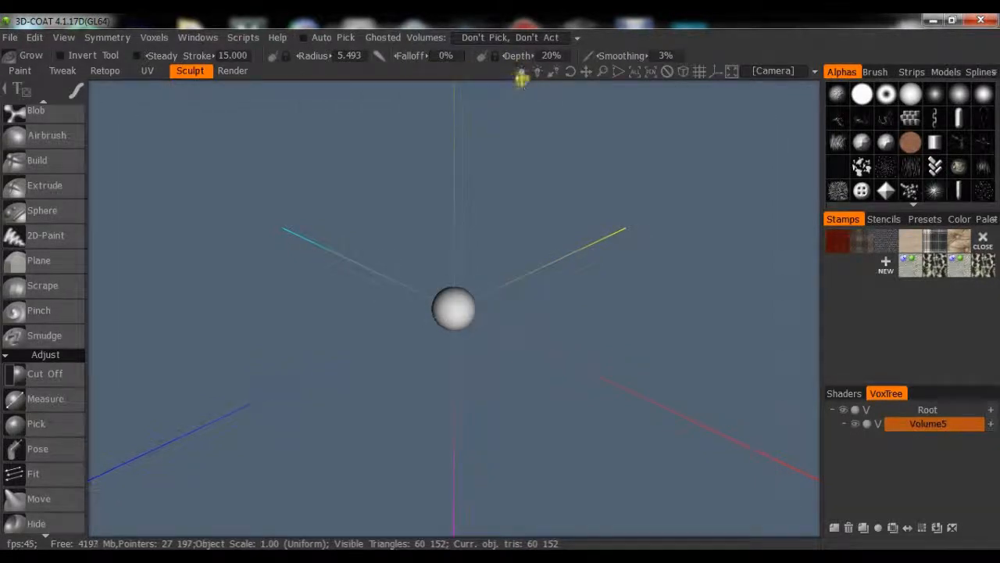
drag(539, 72, 539, 72)
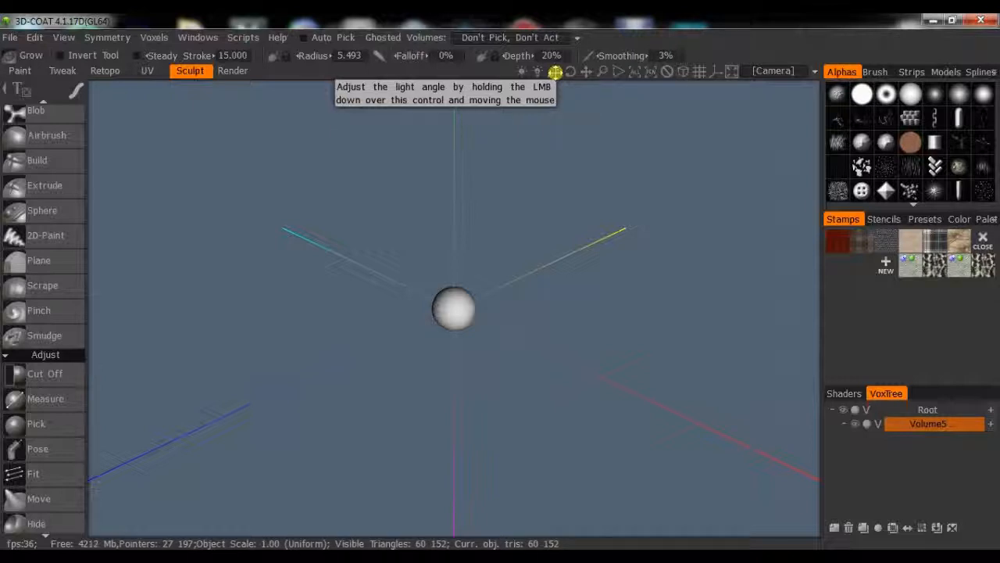
drag(555, 72, 567, 85)
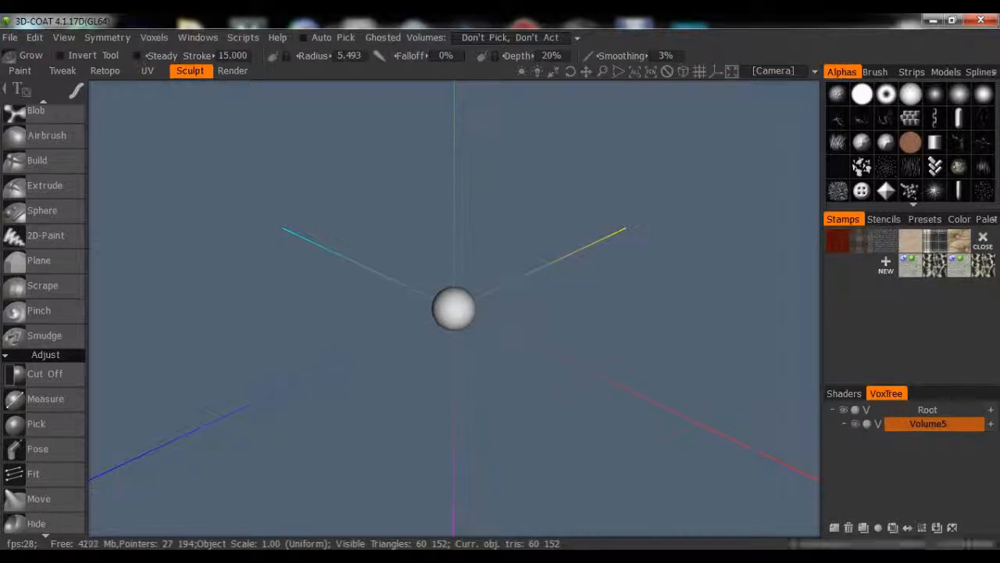
- Raise a bump on the sphere with the Grow tool, setting the brush radius to 23.395 and the depth to 146%
scroll(23, 190, up, 3)
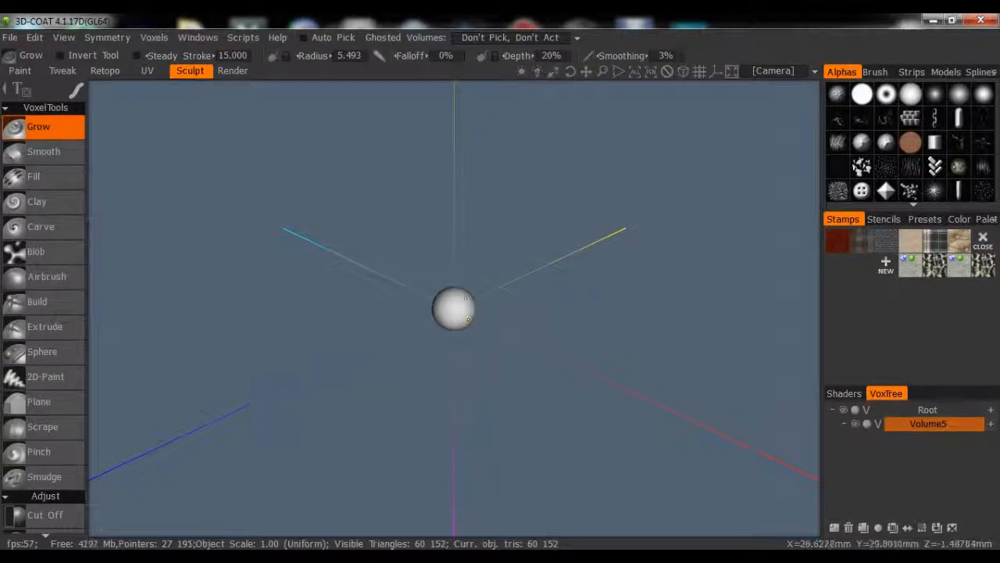
click(472, 300)
right_drag(458, 303, 469, 301)
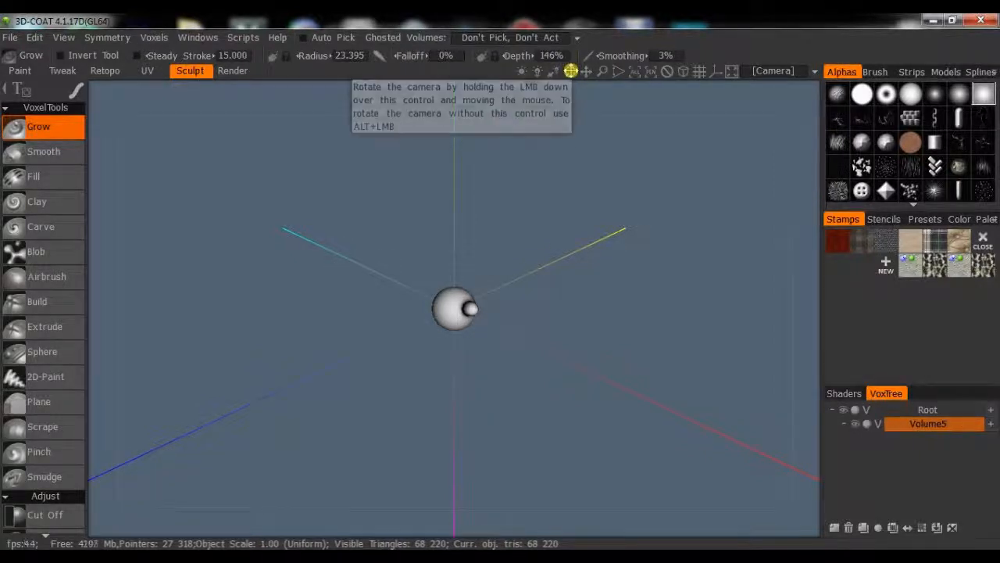
- Grow a second rounded bump on the upper part of the sphere, well away from the first one
mouse_move(571, 71)
mouse_down()
mouse_move(576, 84)
mouse_move(571, 76)
mouse_move(600, 89)
mouse_move(570, 78)
mouse_move(573, 88)
mouse_move(570, 75)
mouse_move(586, 78)
mouse_move(576, 76)
mouse_move(583, 89)
mouse_move(569, 71)
mouse_up()
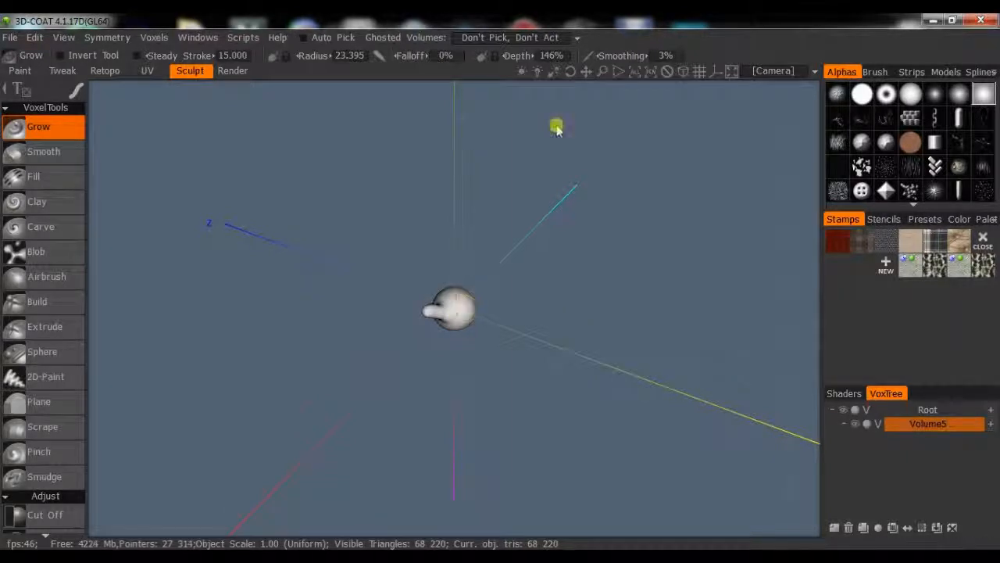
mouse_move(570, 72)
mouse_down()
mouse_move(582, 85)
mouse_move(570, 72)
mouse_up()
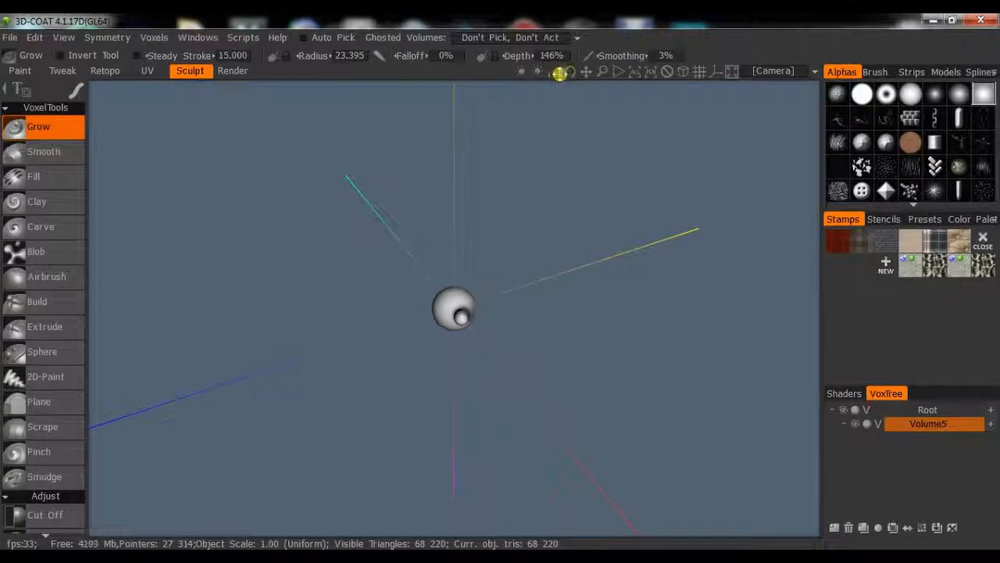
drag(570, 72, 580, 82)
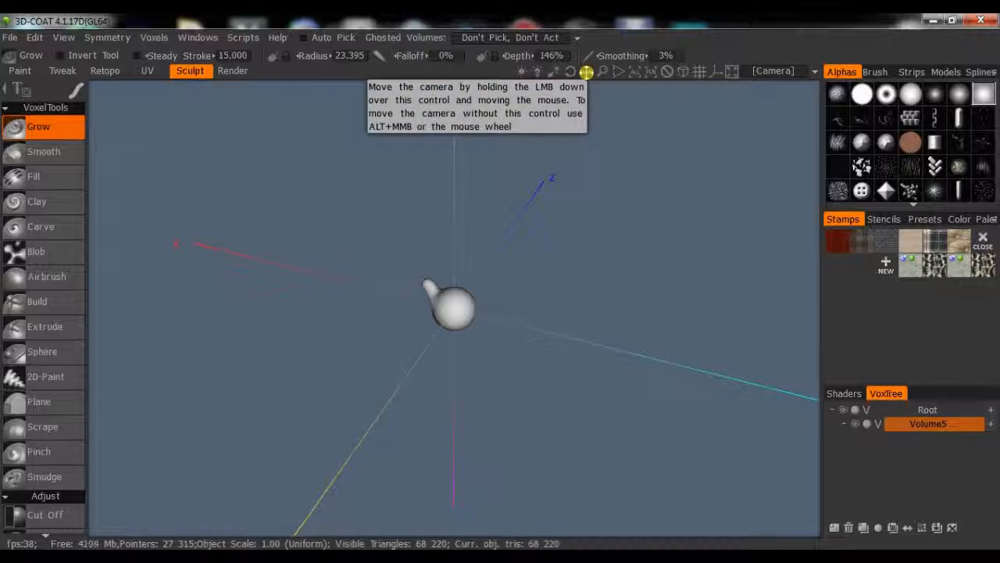
mouse_move(586, 72)
mouse_down()
mouse_move(596, 62)
mouse_move(586, 96)
mouse_move(554, 69)
mouse_move(594, 62)
mouse_move(586, 72)
mouse_up()
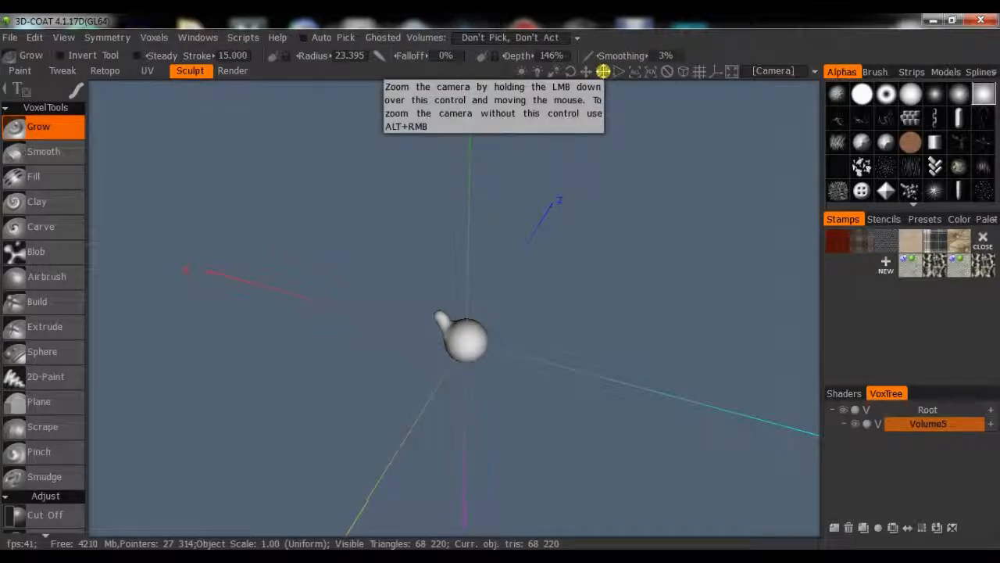
drag(608, 74, 580, 71)
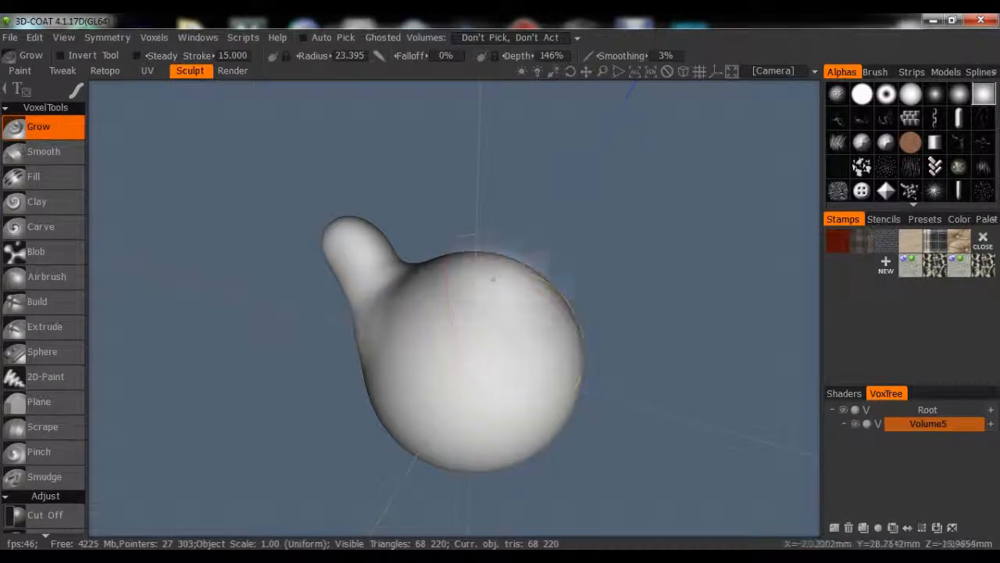
drag(507, 290, 539, 286)
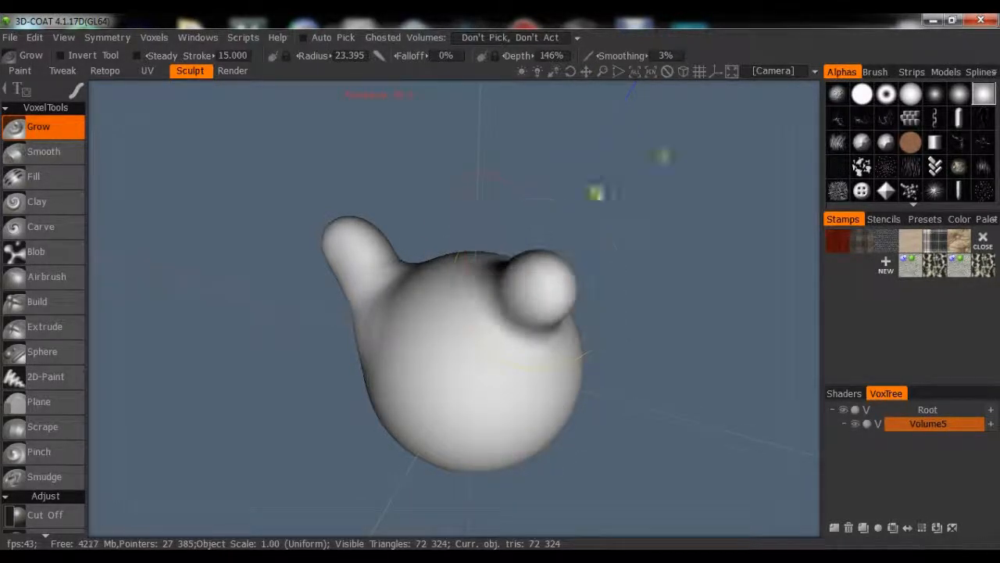
- Examine the model using the camera framing, focus-on-brush and default-position views
click(633, 71)
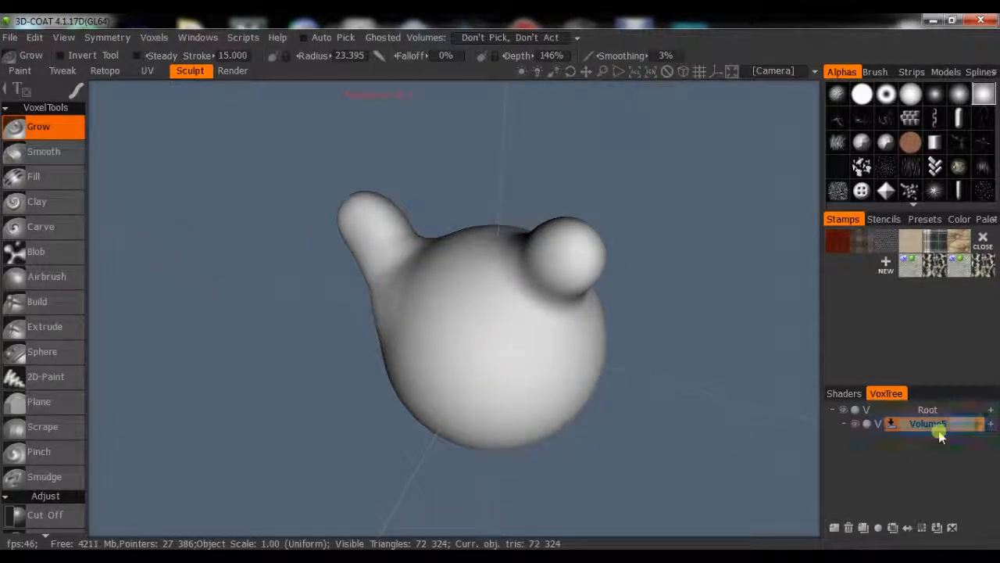
click(650, 73)
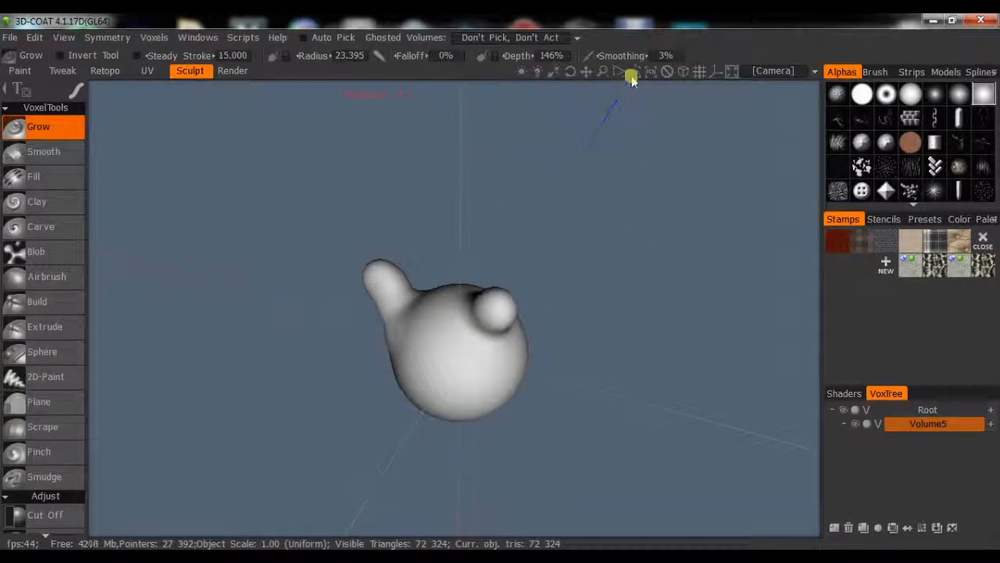
click(637, 74)
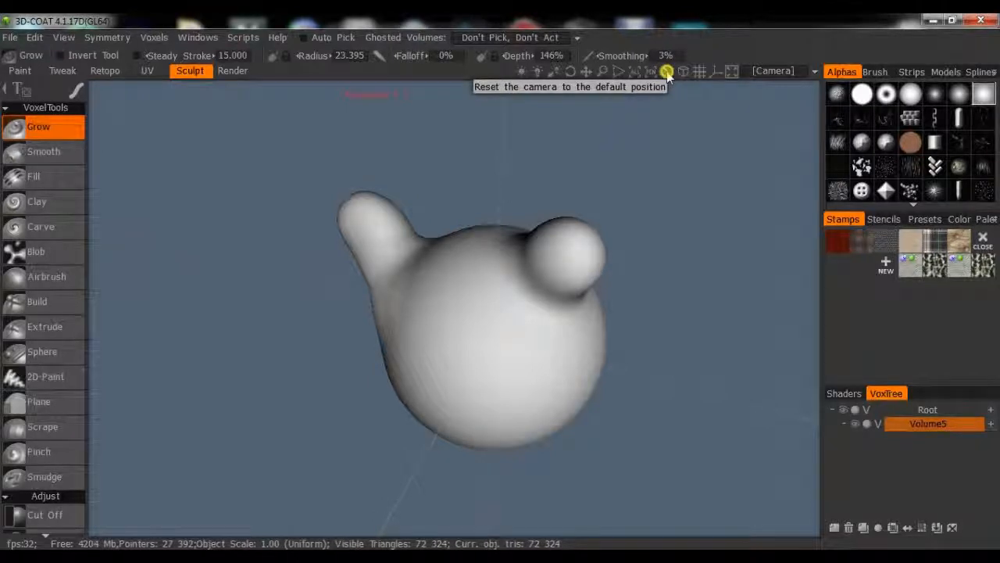
click(667, 71)
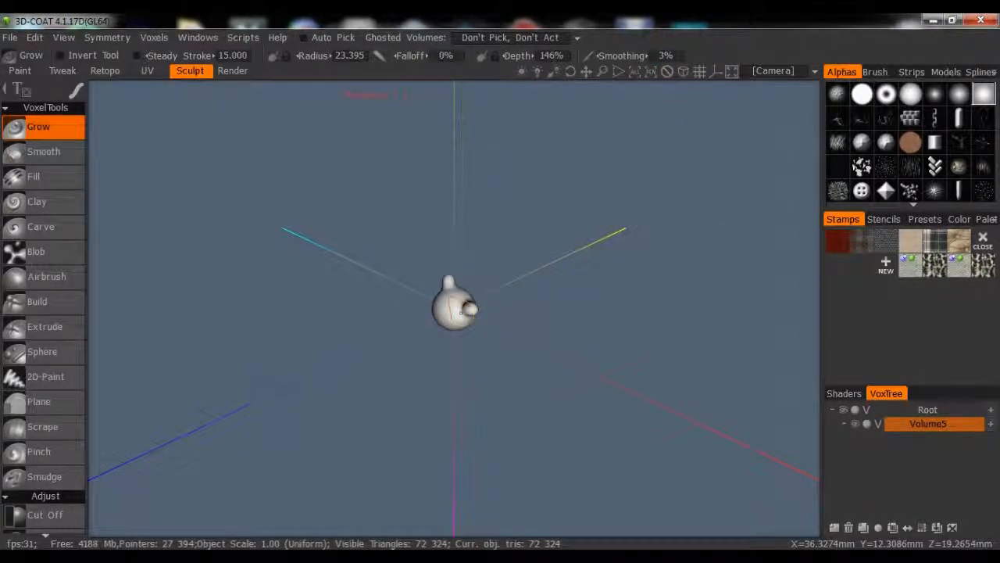
click(638, 72)
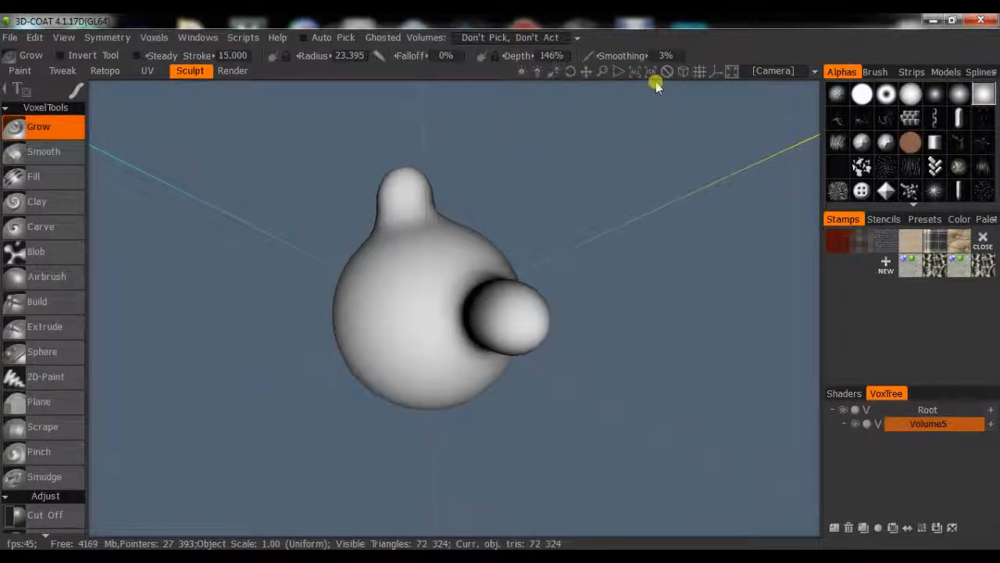
click(649, 74)
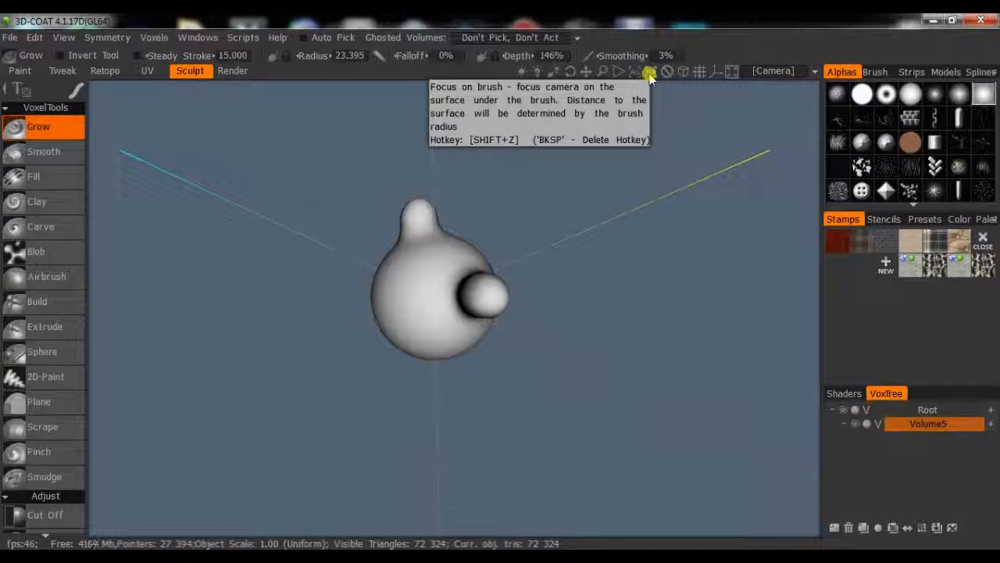
click(639, 73)
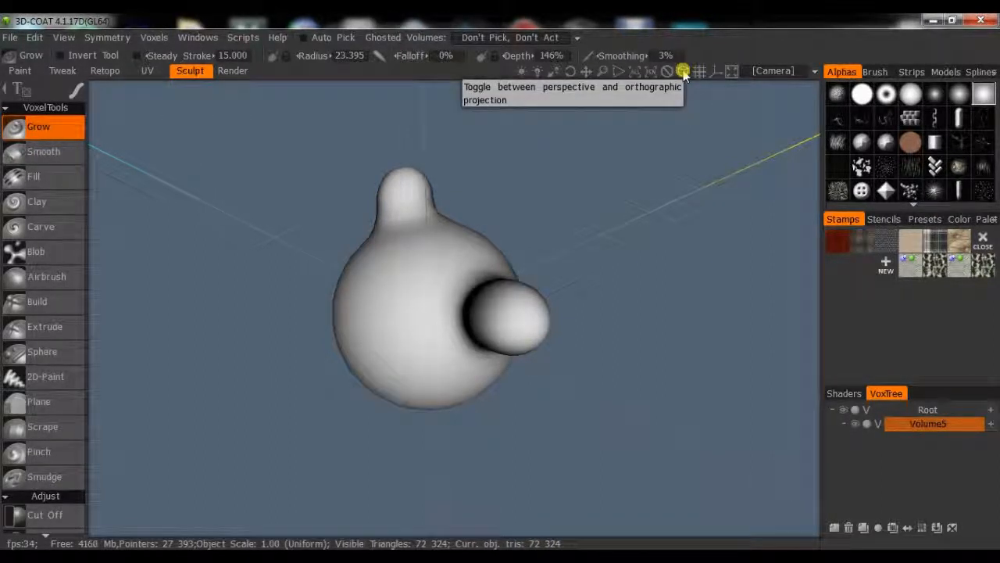
- Switch the viewport to orthographic projection and show the model close up
click(683, 71)
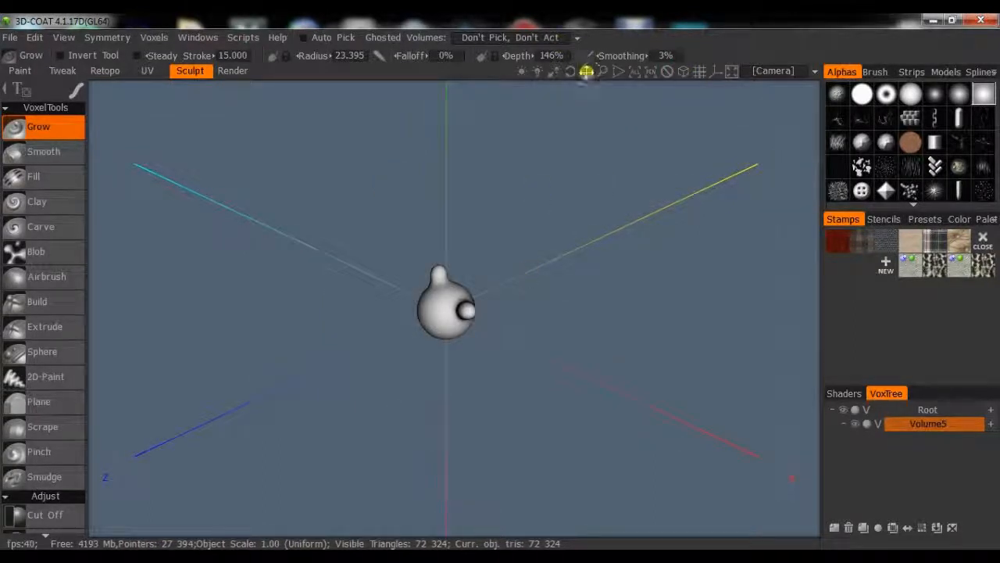
drag(602, 71, 603, 72)
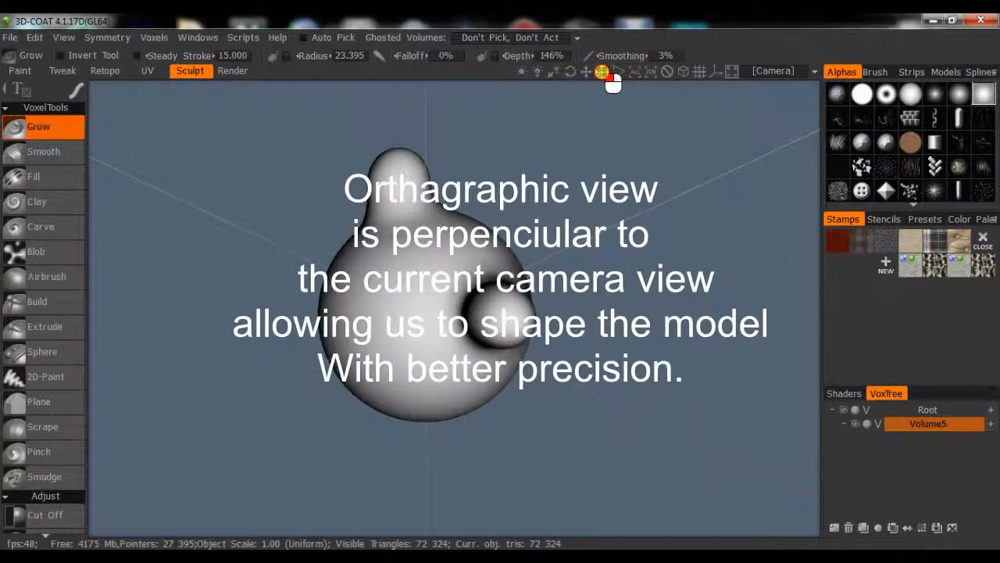
- Compare the model in orthographic and perspective projection, leaving the viewport in perspective
click(684, 72)
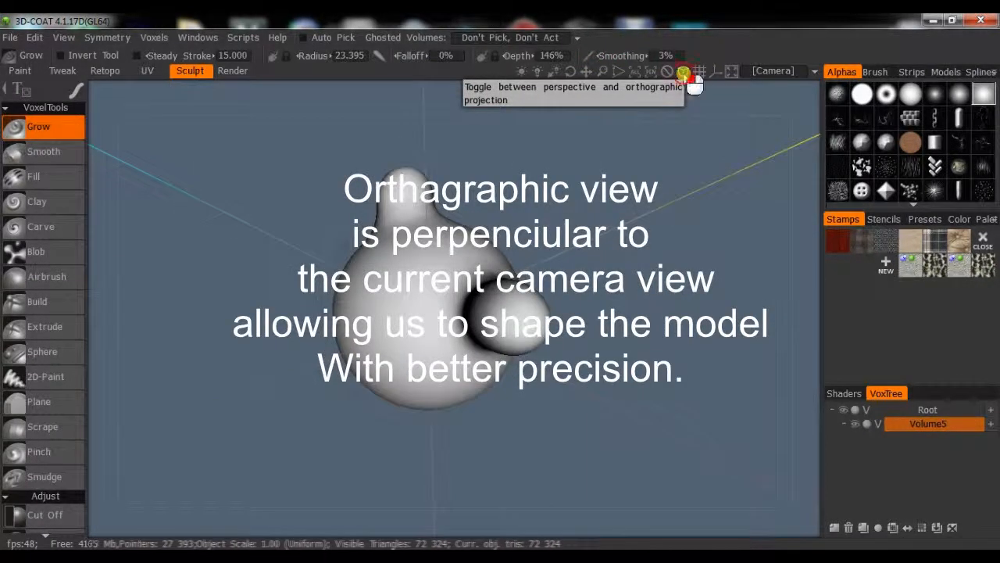
click(684, 72)
click(684, 72)
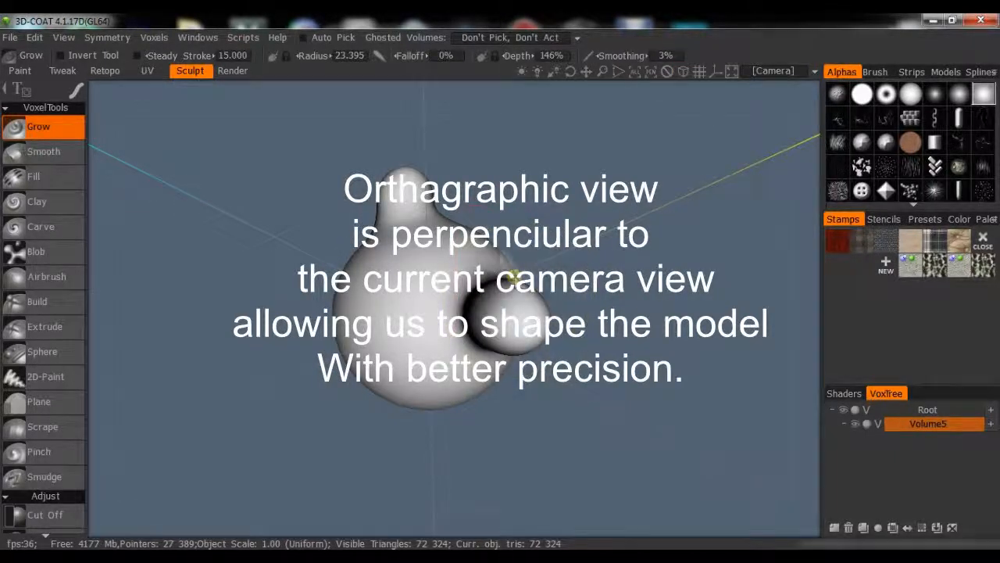
click(684, 72)
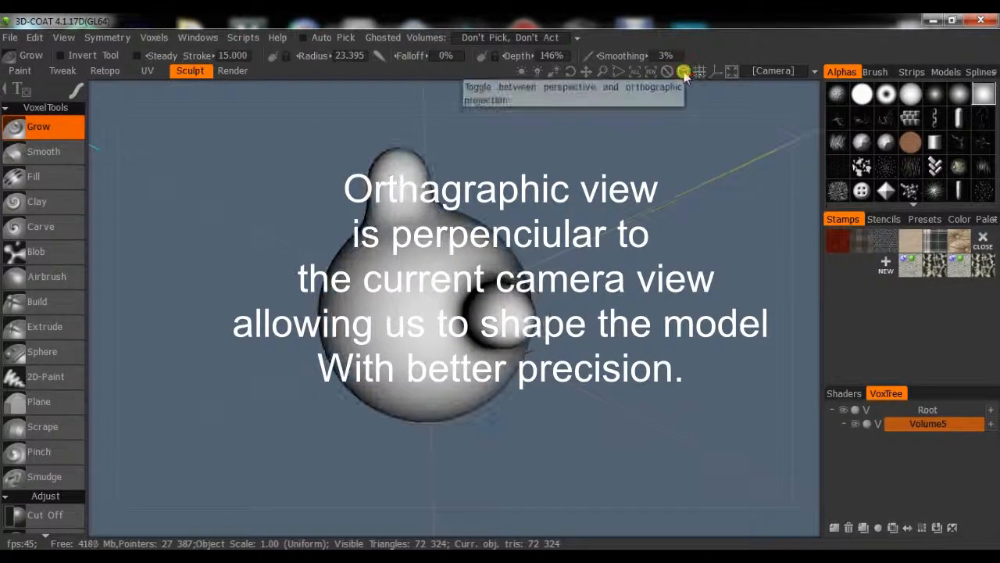
click(685, 73)
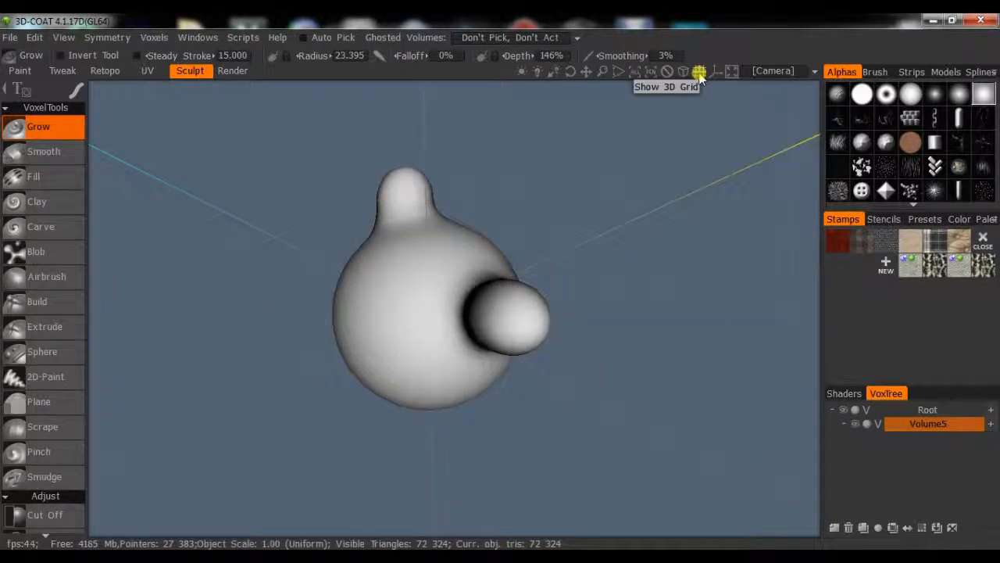
- Turn the viewport's 3D grid on and off, and hide and restore the coordinate axes
click(700, 72)
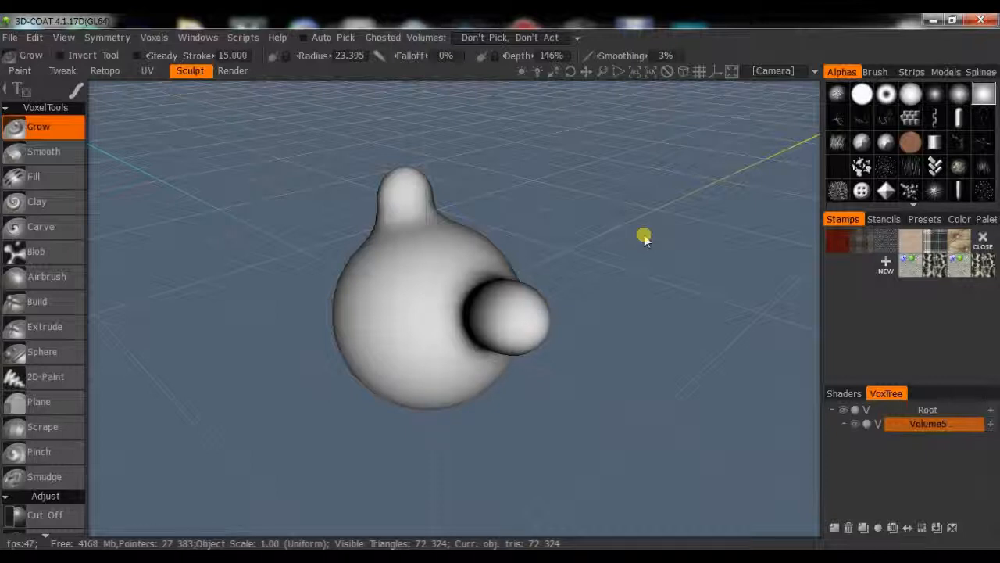
click(700, 72)
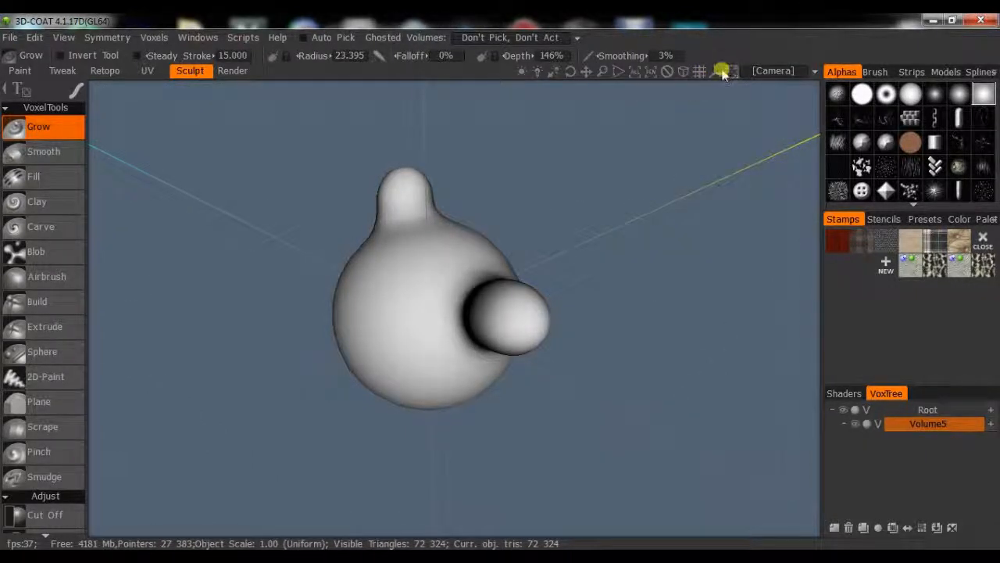
click(713, 71)
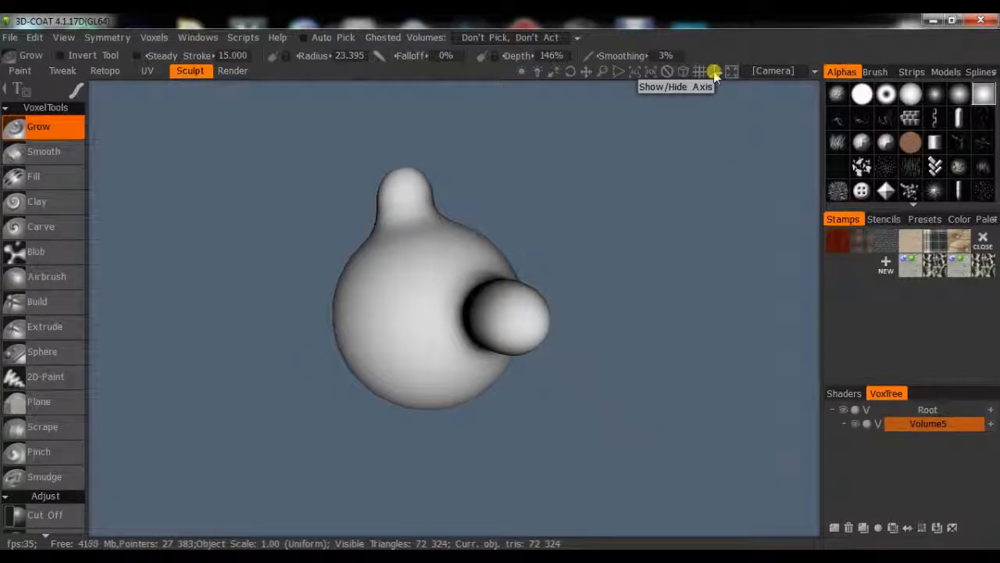
click(714, 71)
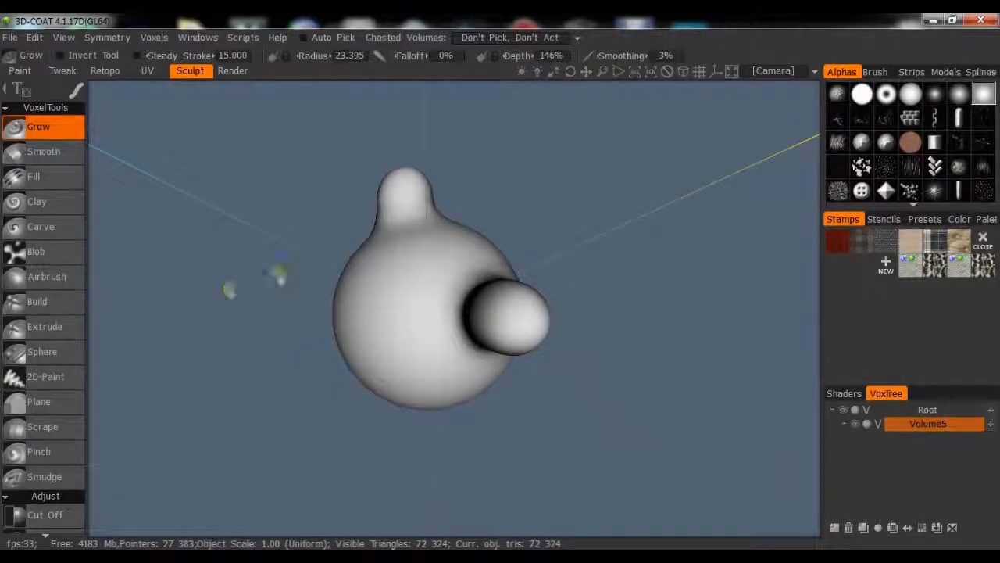
scroll(632, 271, down, 5)
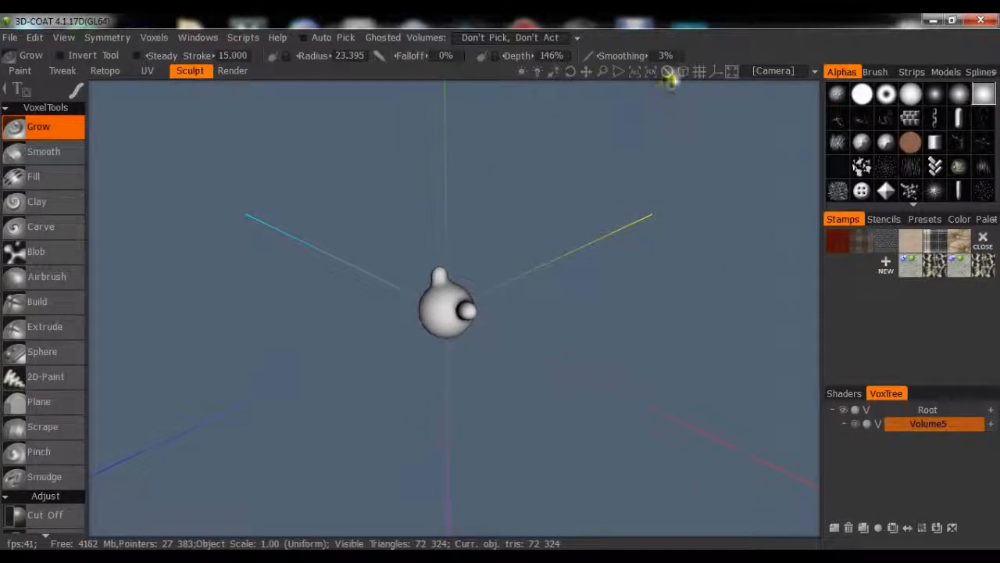
click(701, 71)
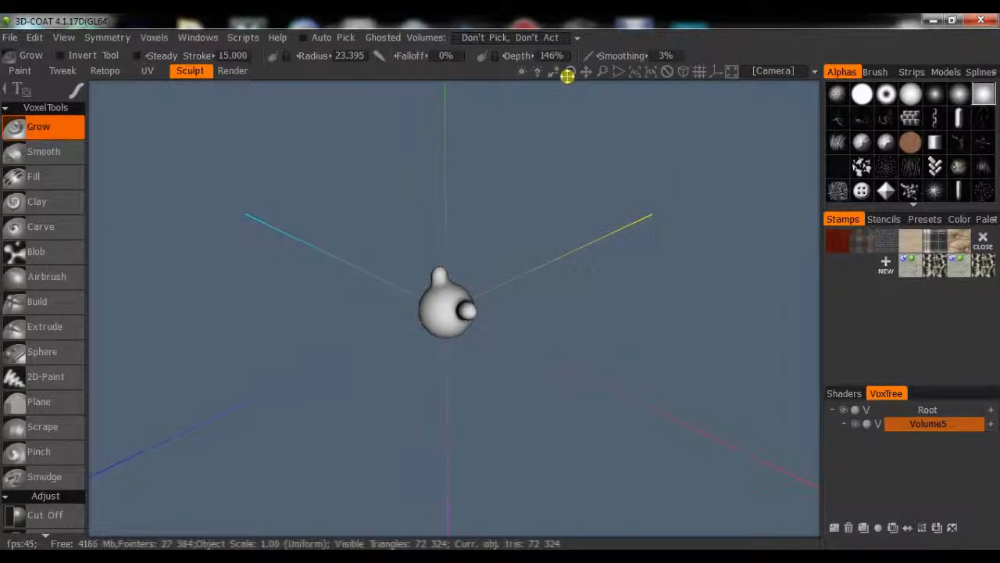
- Review the camera's navigation and background options and switch to the front view
mouse_move(568, 75)
mouse_down()
mouse_move(580, 88)
mouse_move(585, 81)
mouse_move(576, 83)
mouse_up()
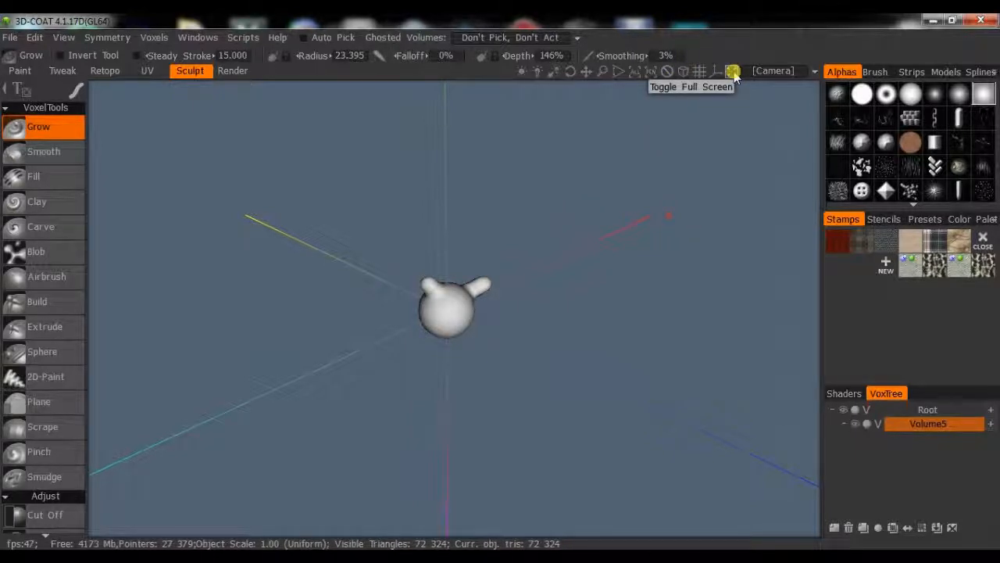
click(770, 72)
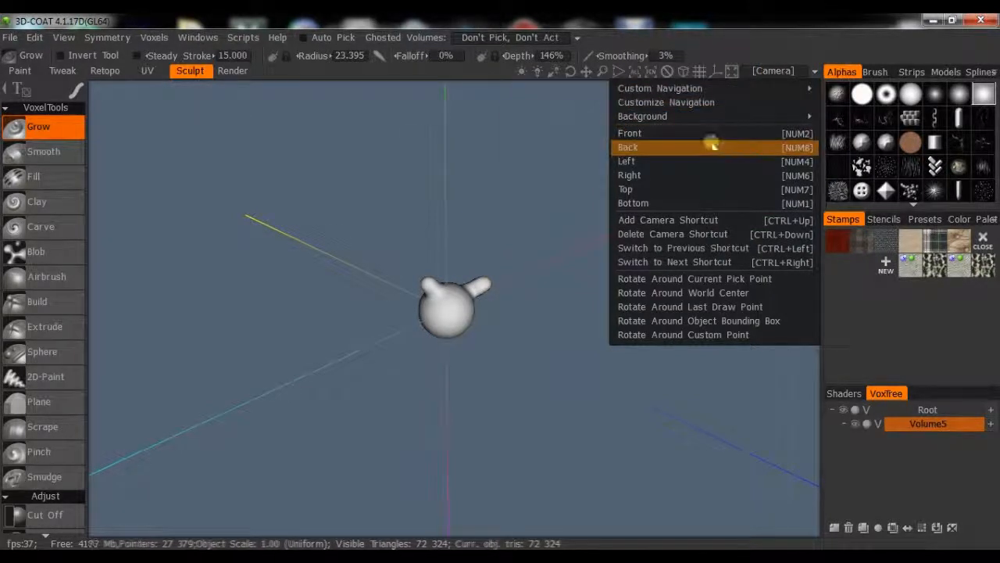
mouse_move(690, 88)
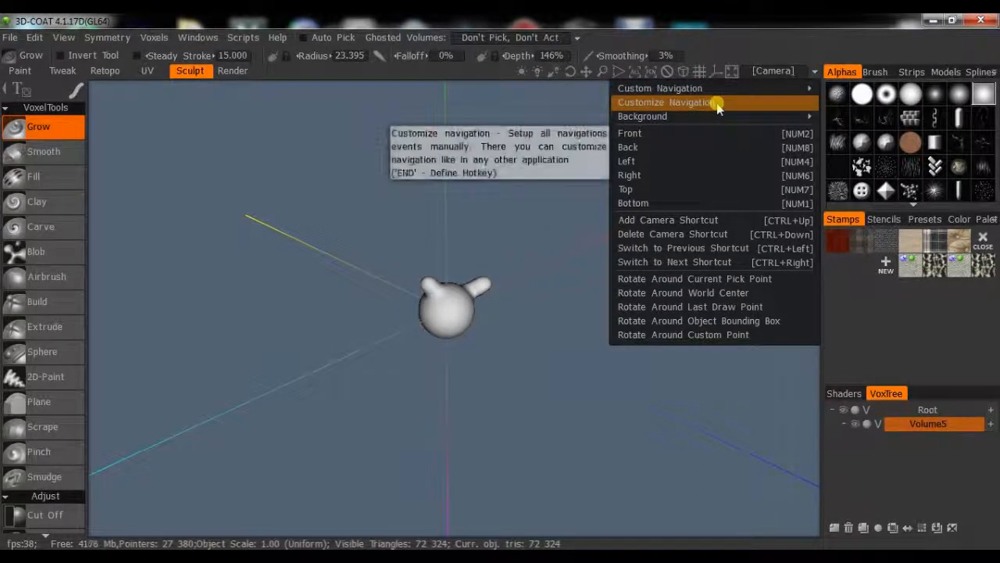
mouse_move(672, 118)
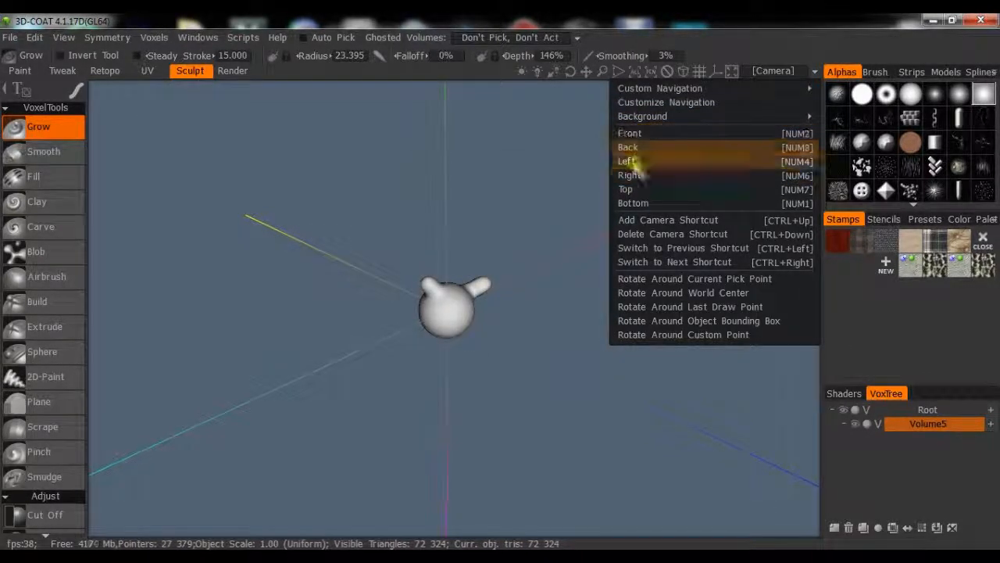
click(633, 133)
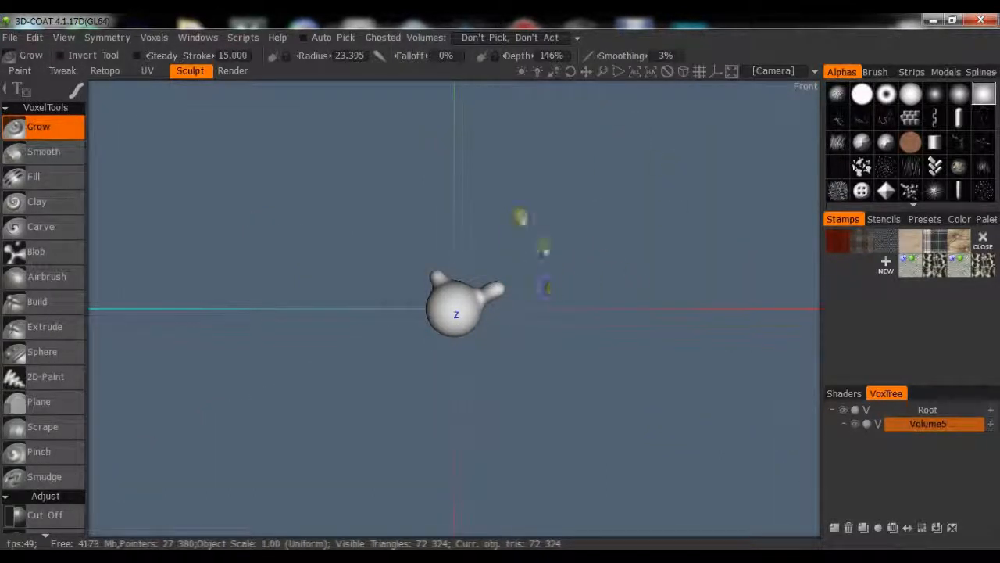
- Examine the model from the left, right, front, back, top and bottom views, finishing with a close-up from the back
key(KP_4)
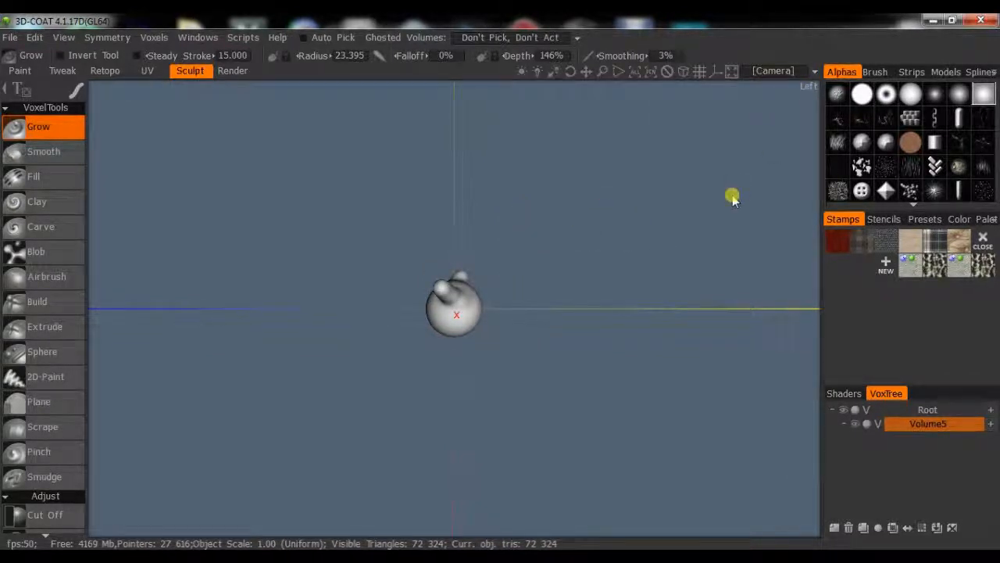
key(KP_6)
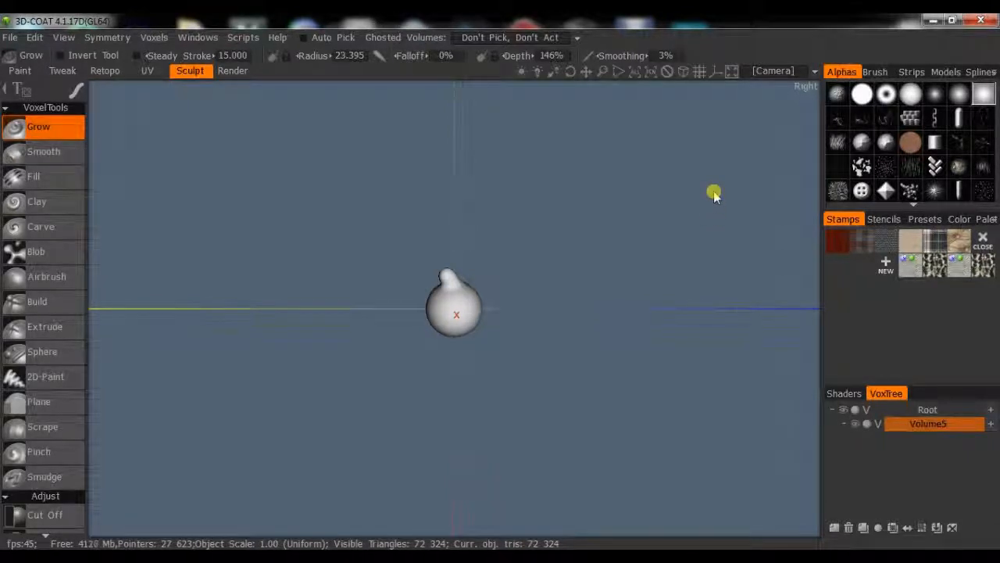
key(KP_1)
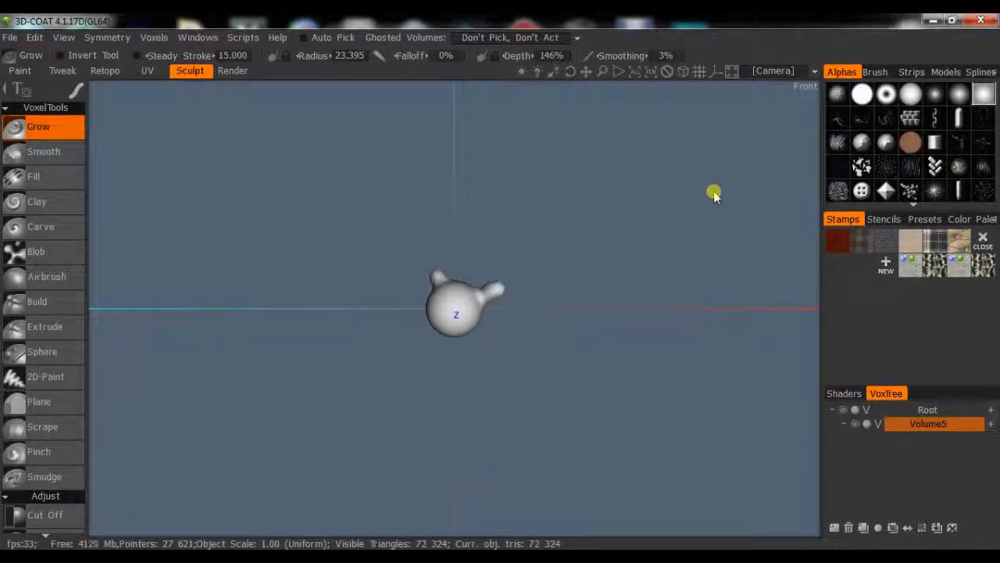
key(ctrl+KP_1)
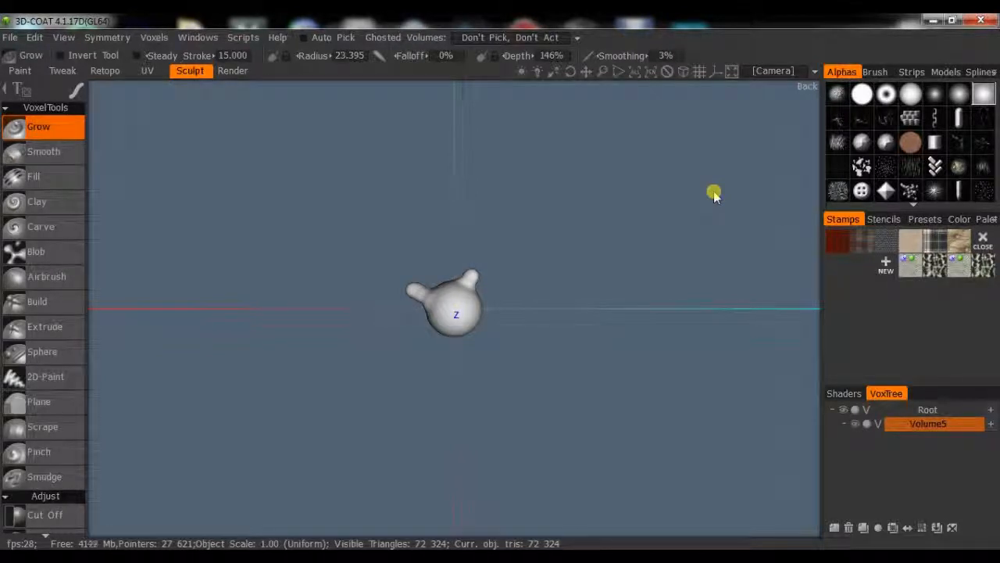
key(ctrl+KP_3)
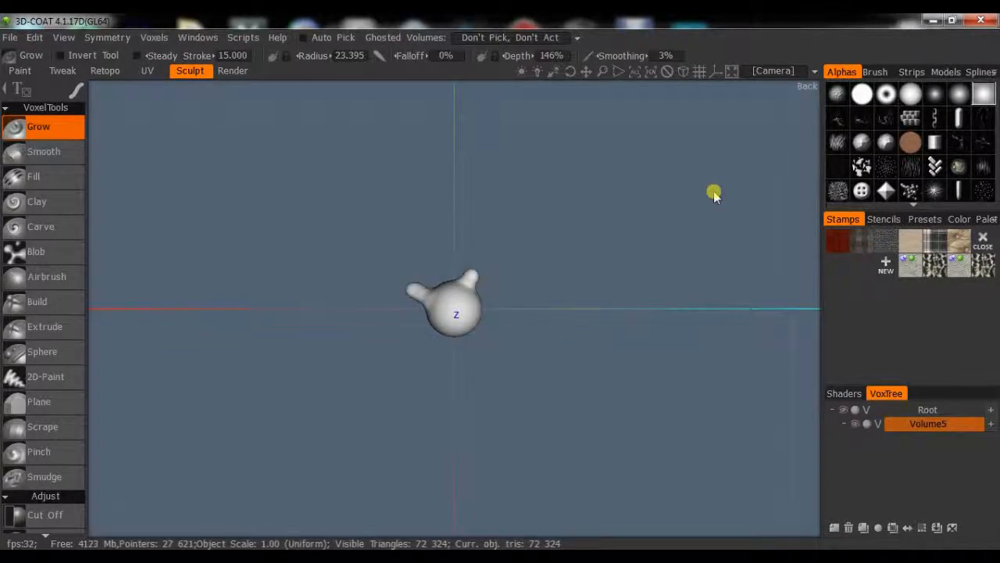
key(KP_3)
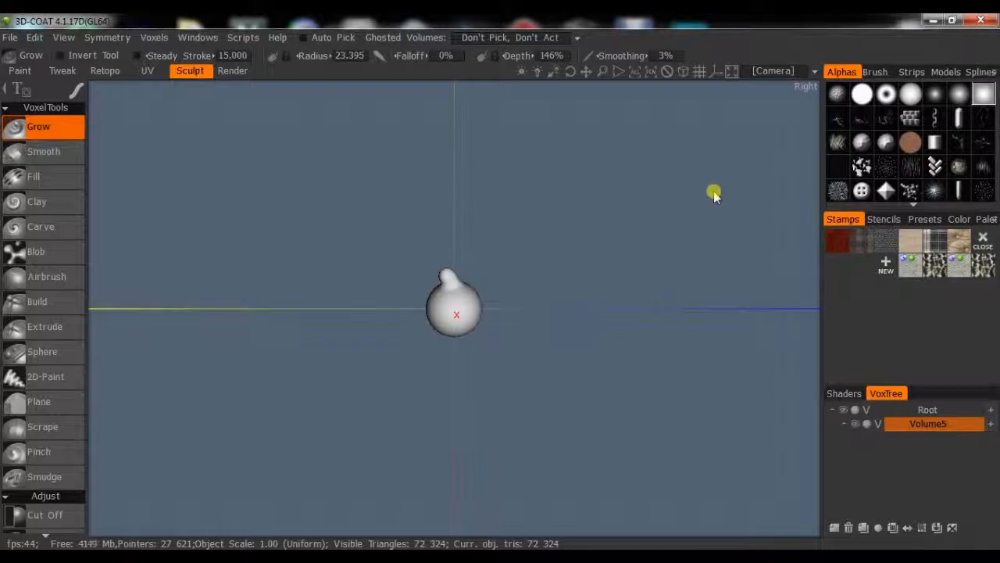
key(KP_7)
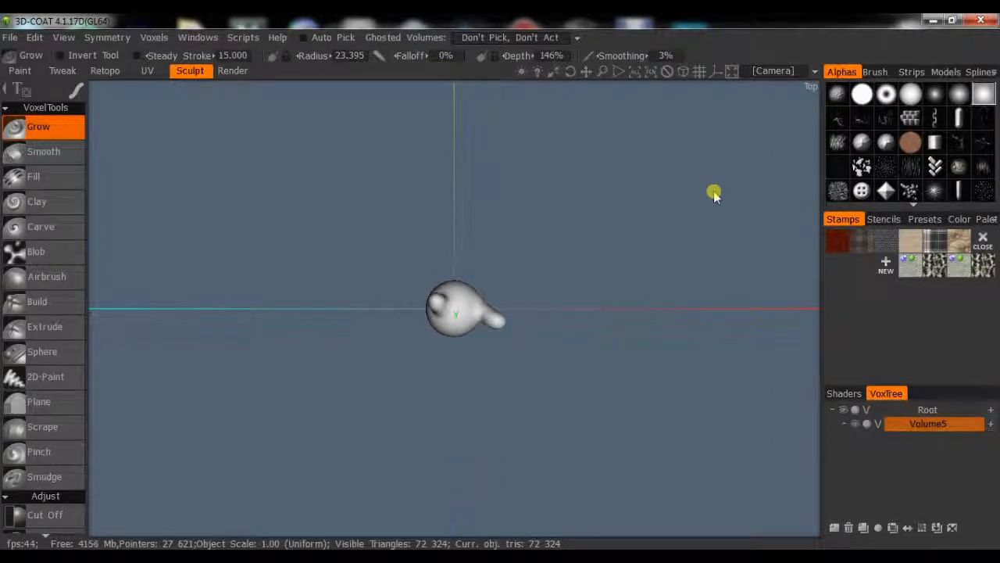
key(ctrl+KP_7)
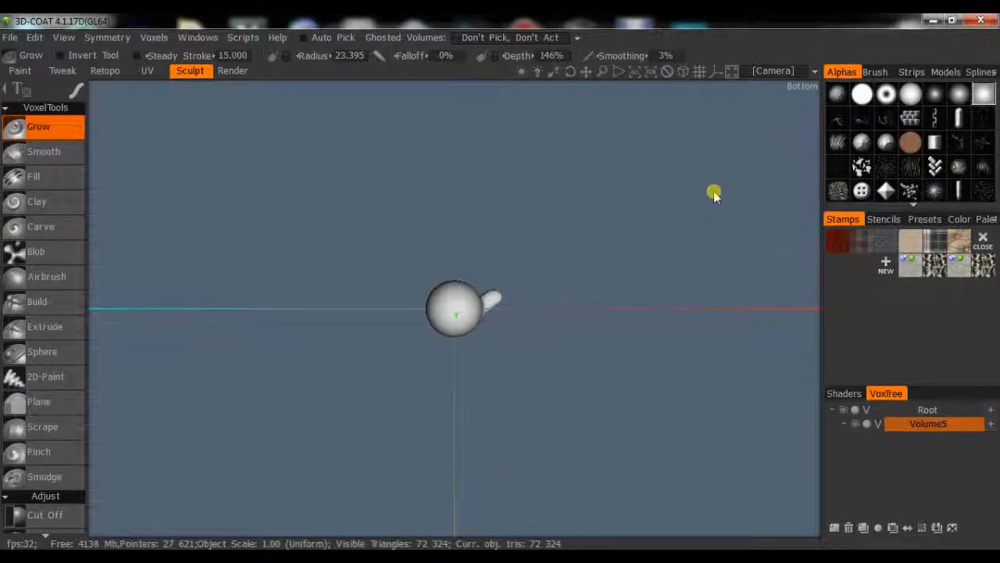
key(KP_3)
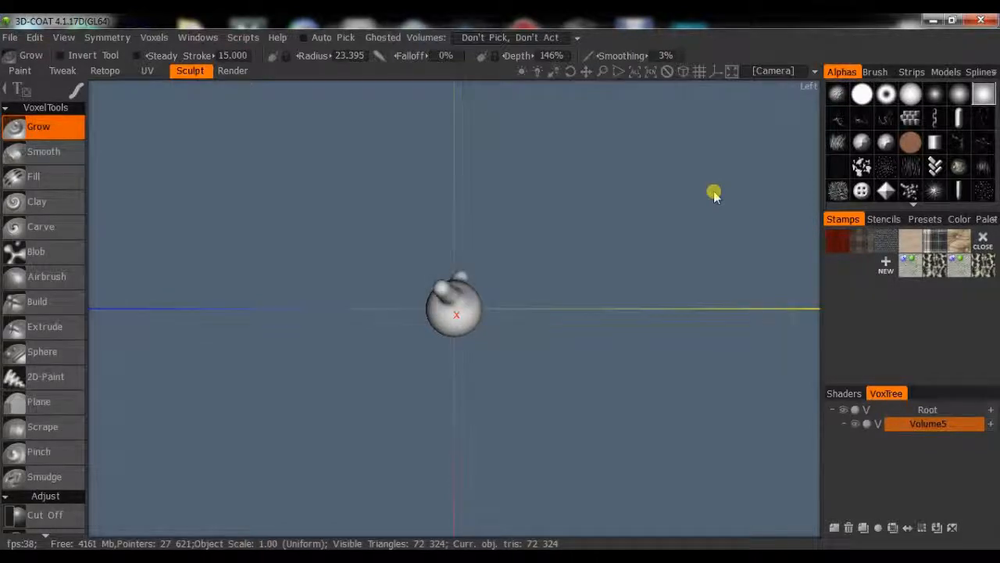
key(KP_8)
scroll(714, 193, up, 5)
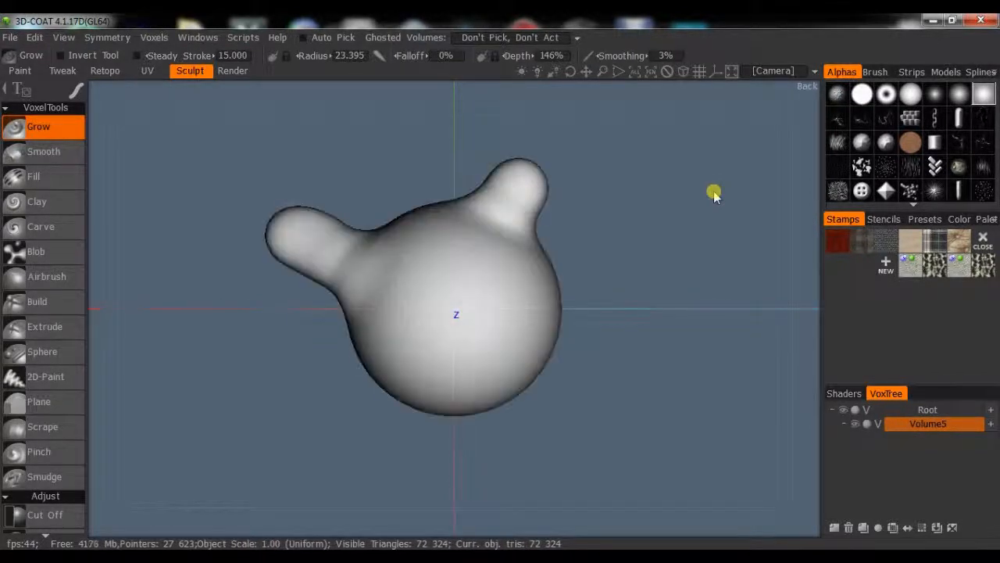
- Orbit the model to an angled view showing both bumps and store it as a camera shortcut
click(757, 74)
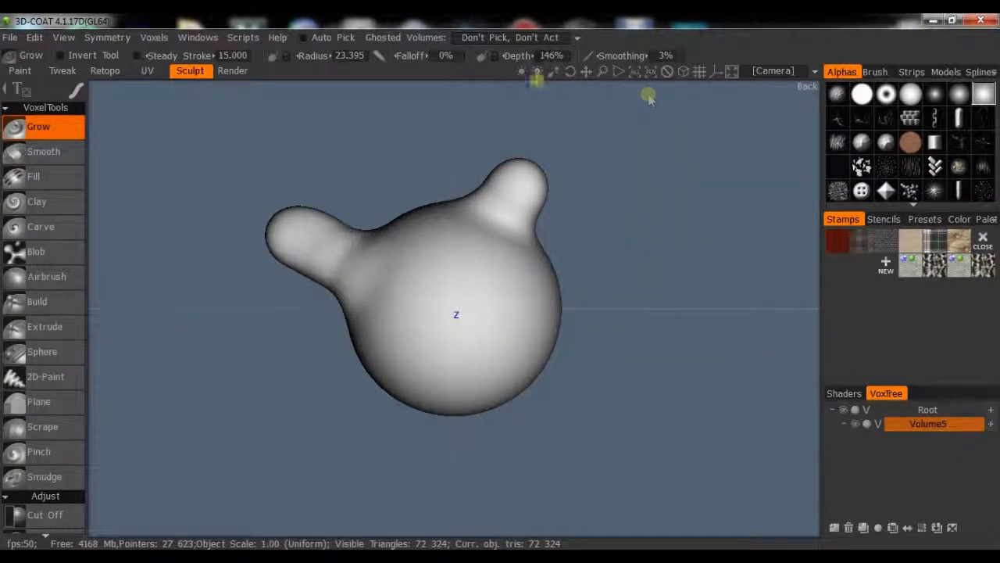
mouse_move(575, 72)
mouse_down()
mouse_move(585, 97)
mouse_move(577, 74)
mouse_up()
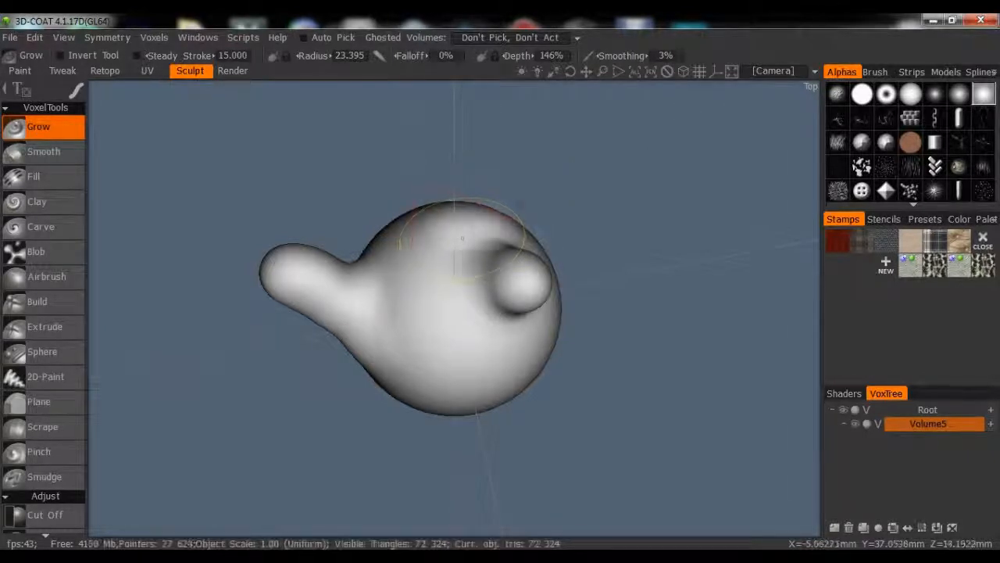
mouse_move(573, 71)
mouse_down()
mouse_move(585, 85)
mouse_move(577, 75)
mouse_up()
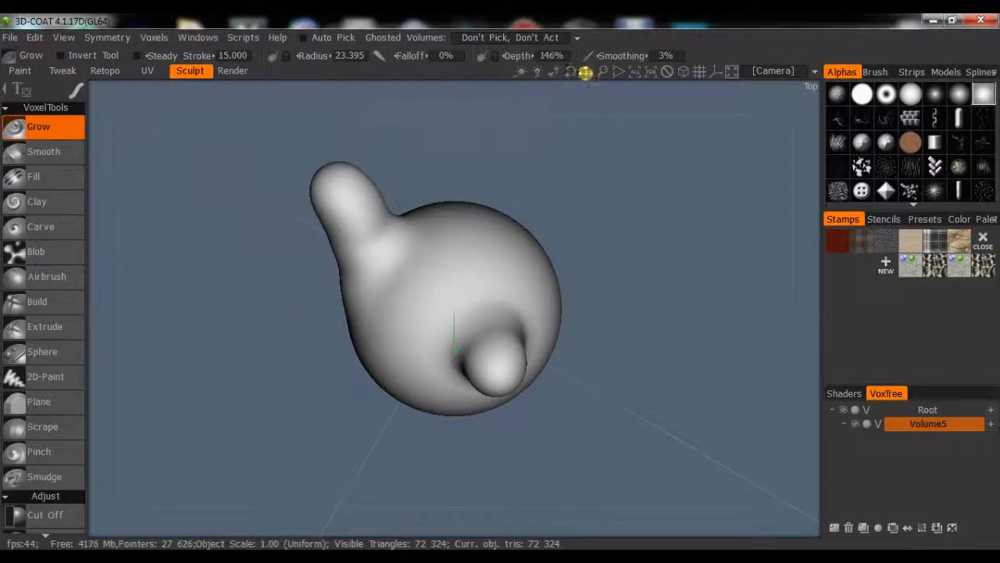
click(760, 71)
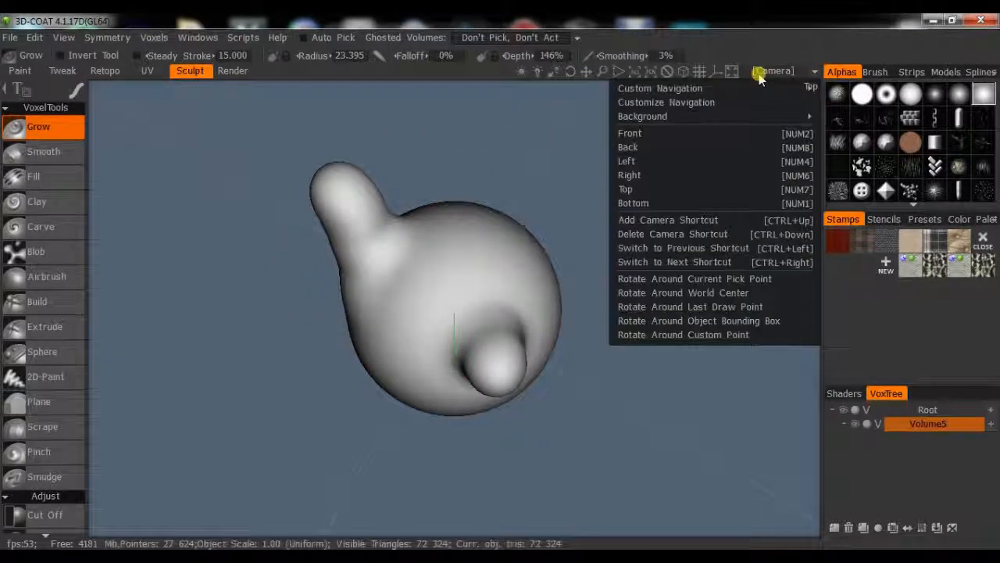
click(684, 222)
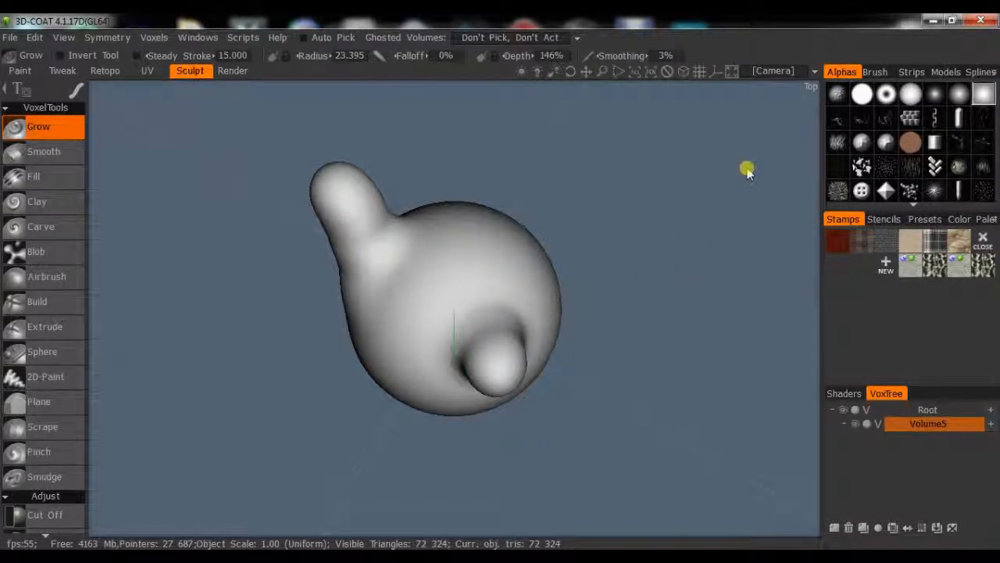
- Alternate between the front view and the stored angled camera shortcut, ending on the angled view
key(Up)
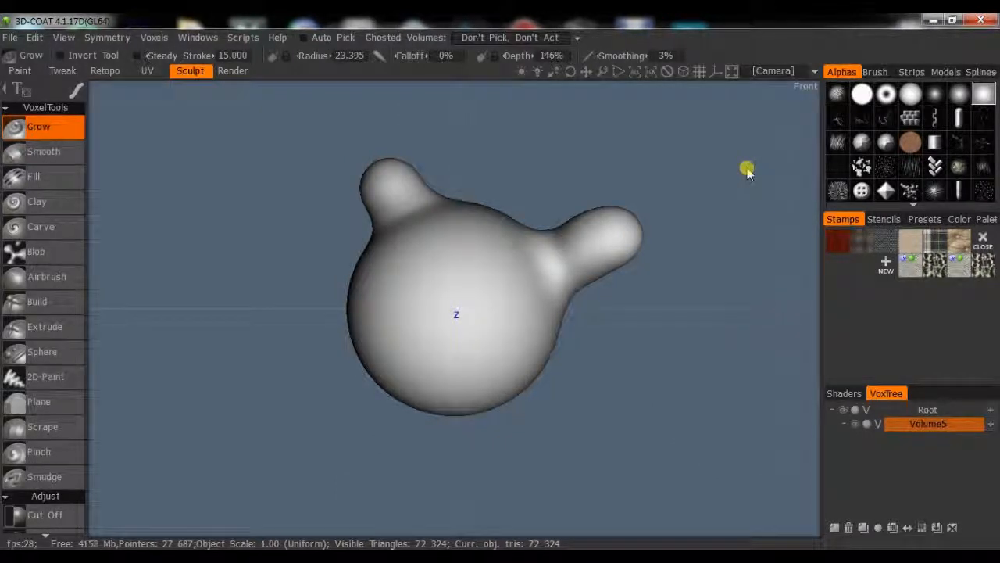
key(Up)
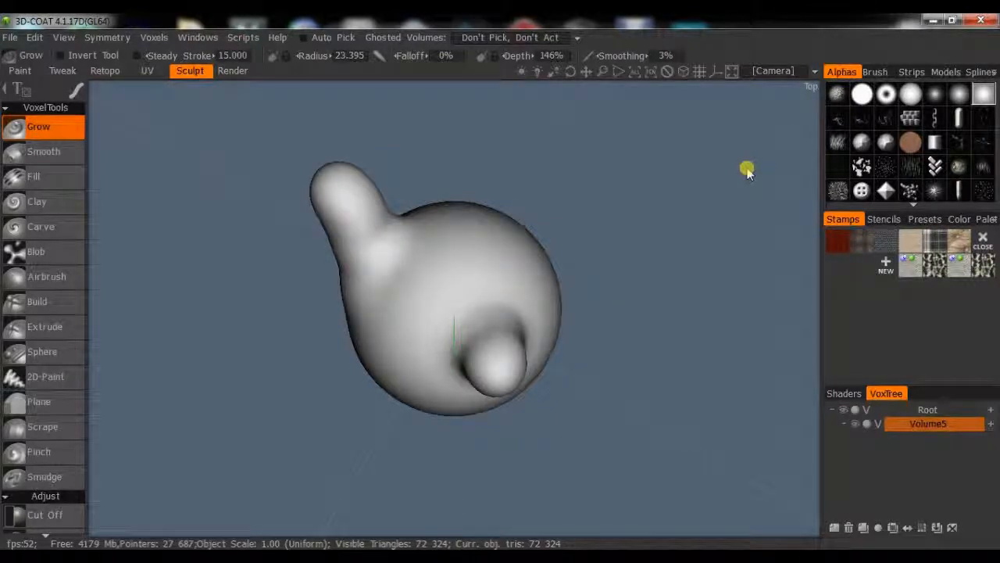
key(Down)
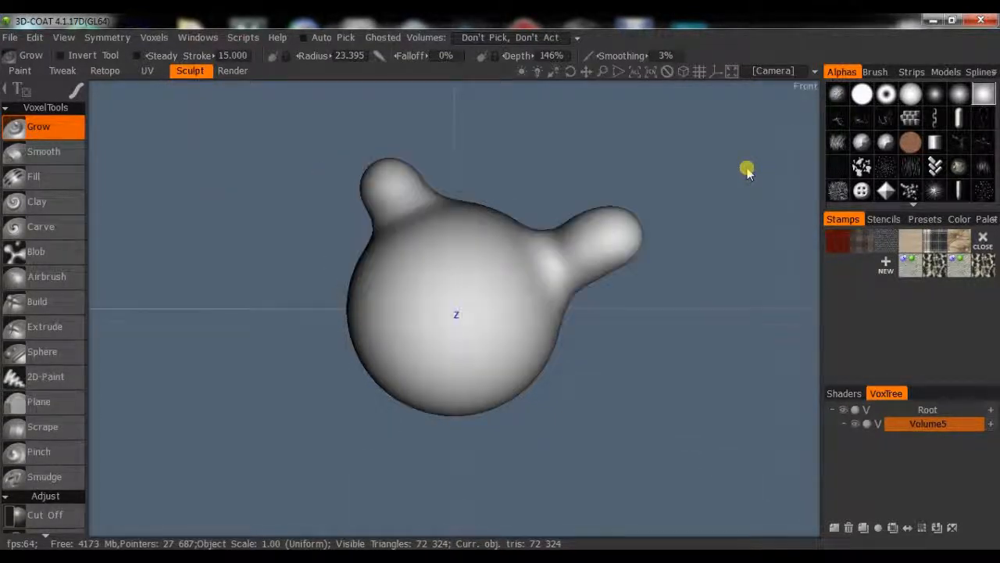
key(Up)
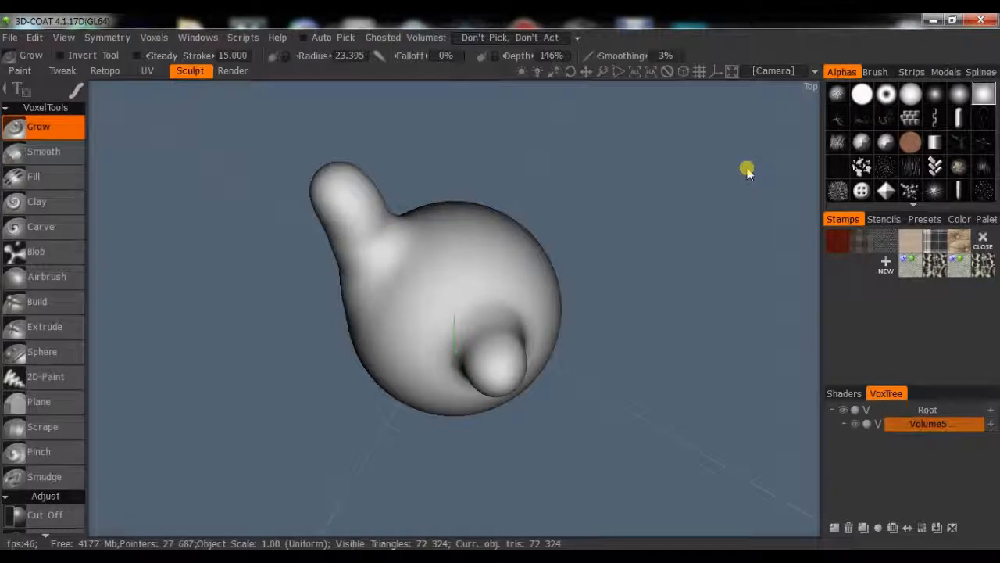
key(Down)
key(Up)
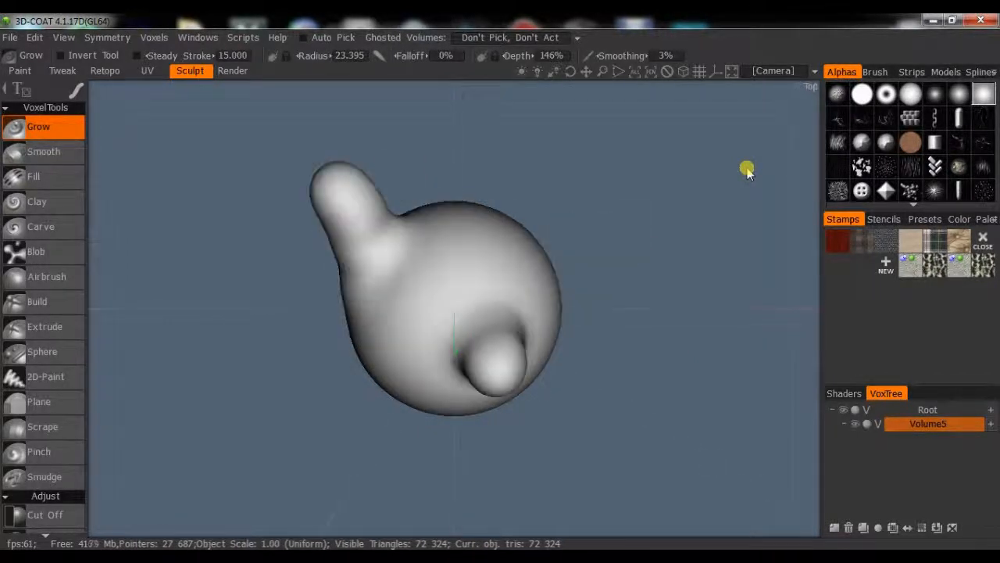
- Set the camera to rotate around the current pick point and orbit the model from the front view to one from below
key(Down)
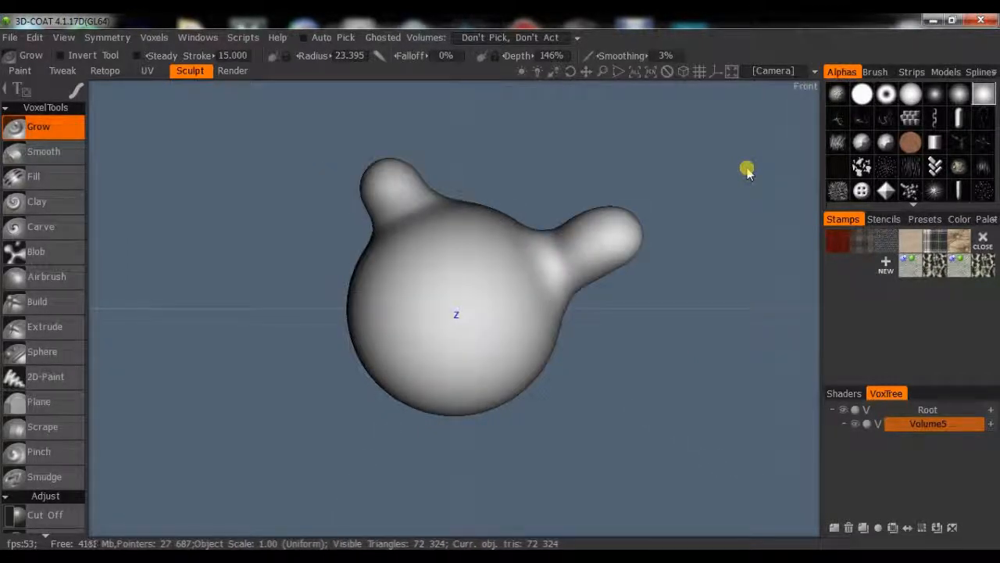
click(764, 71)
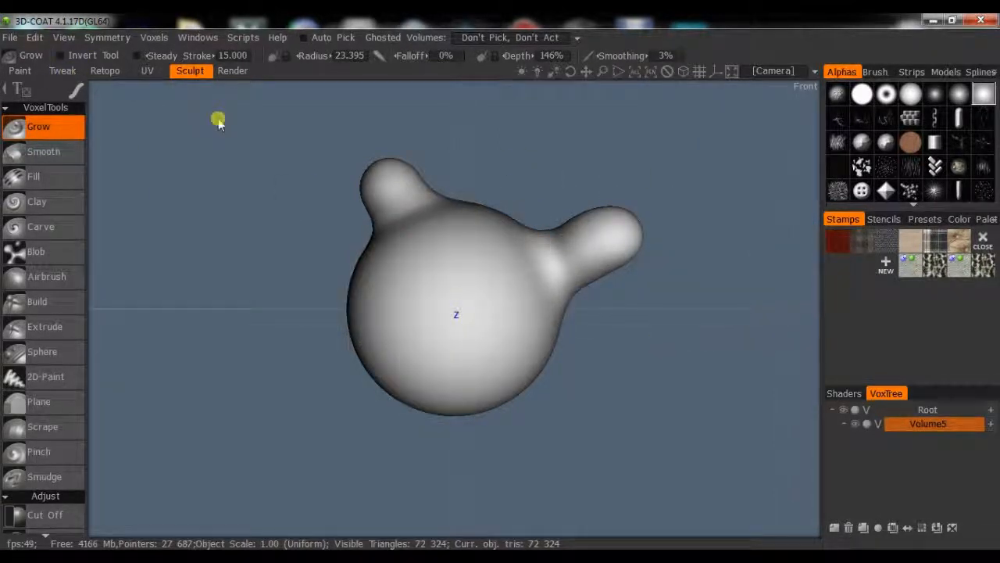
click(774, 71)
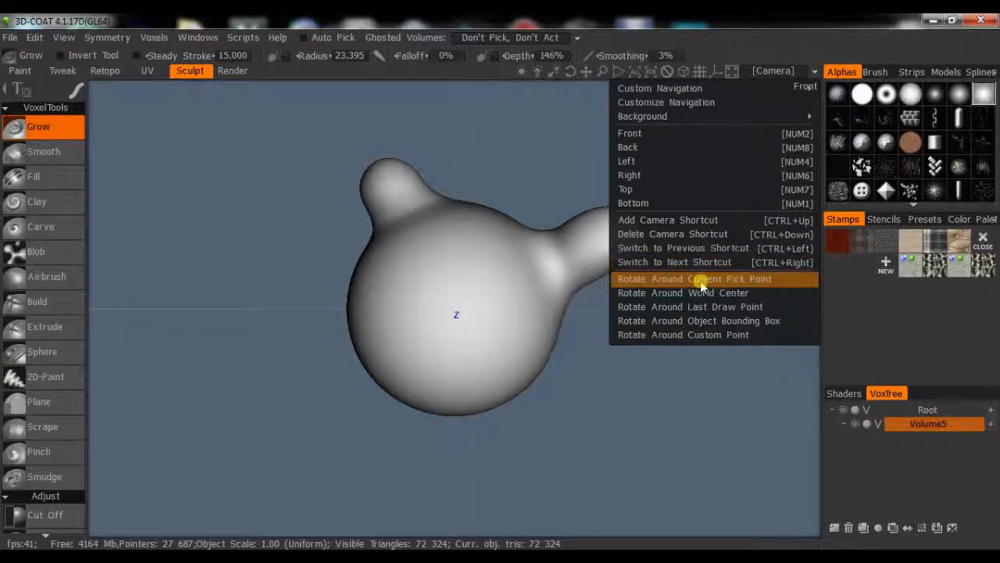
click(751, 283)
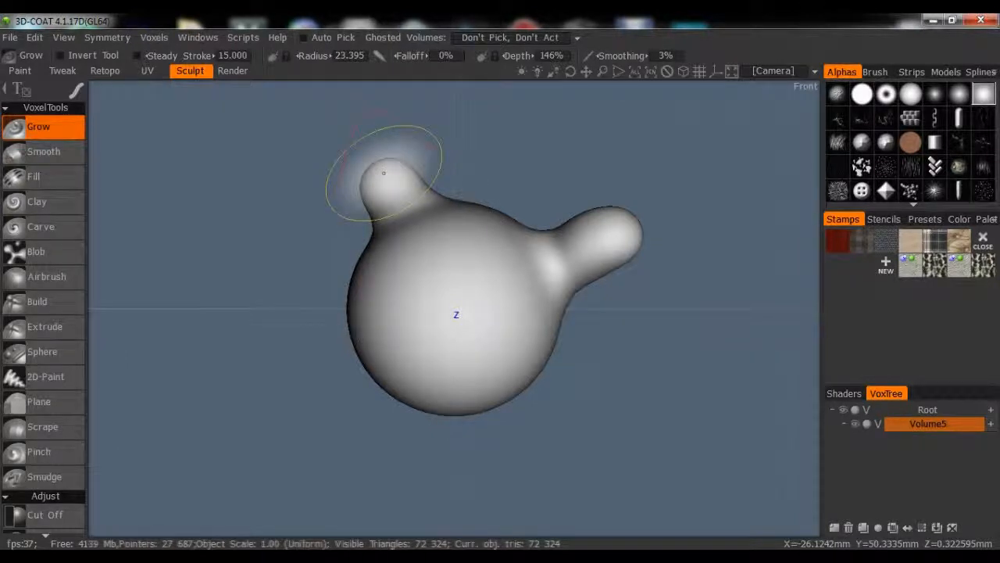
mouse_move(576, 73)
mouse_down()
mouse_move(590, 83)
mouse_move(578, 74)
mouse_up()
click(773, 72)
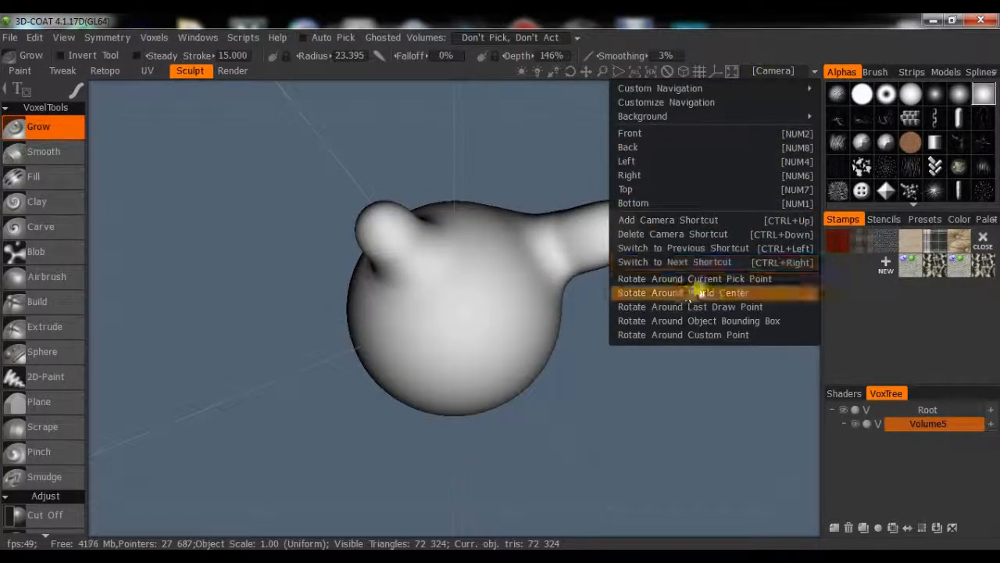
click(726, 279)
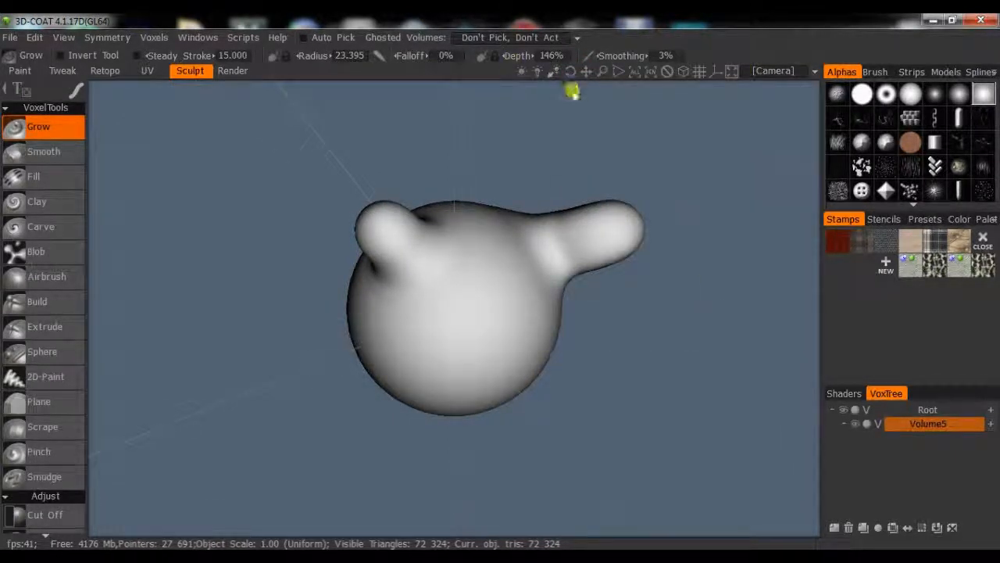
mouse_move(568, 72)
mouse_down()
mouse_move(582, 86)
mouse_move(585, 75)
mouse_move(582, 90)
mouse_move(570, 71)
mouse_up()
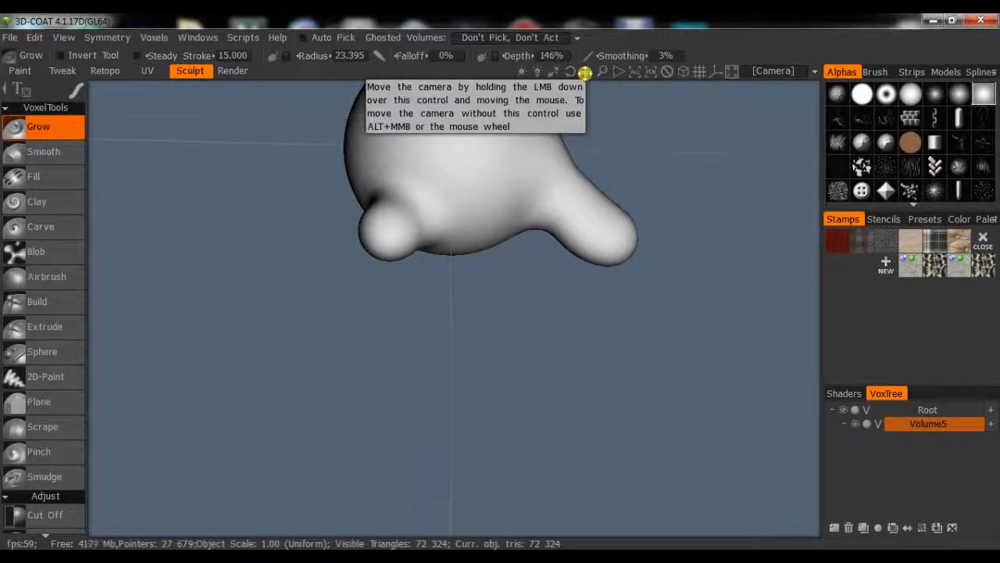
drag(572, 72, 575, 78)
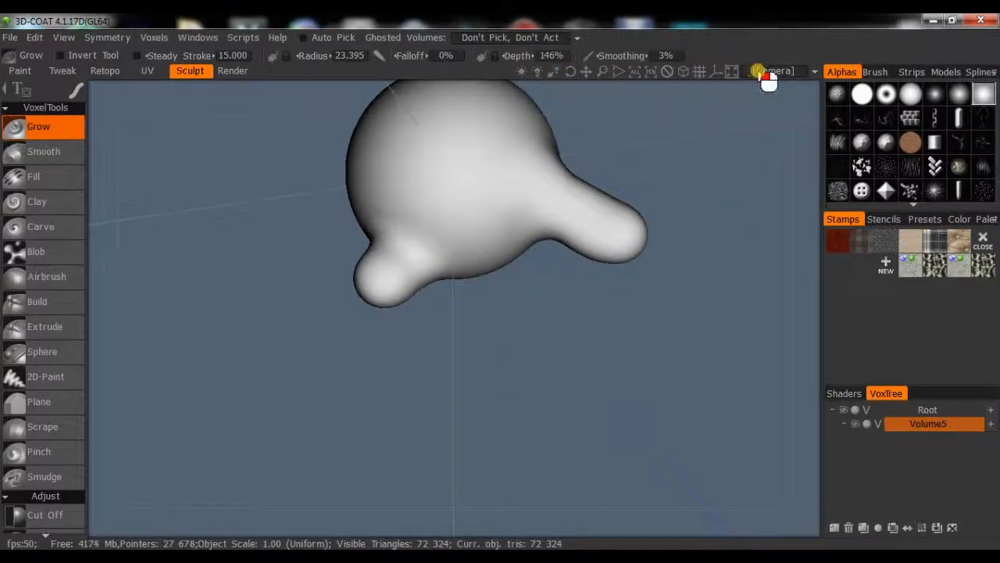
- Set the camera to rotate around the world center and orbit the model to check that pivot
click(762, 72)
click(690, 293)
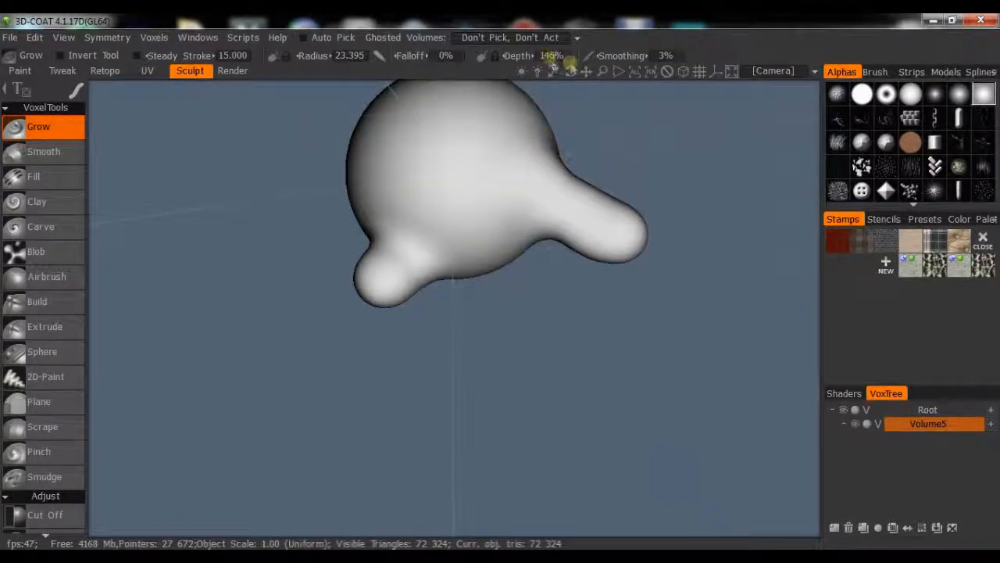
mouse_move(571, 71)
mouse_down()
mouse_move(581, 84)
mouse_move(632, 83)
mouse_move(575, 85)
mouse_up()
- Switch the camera's rotation pivot to the object bounding box, followed by a custom point
click(716, 70)
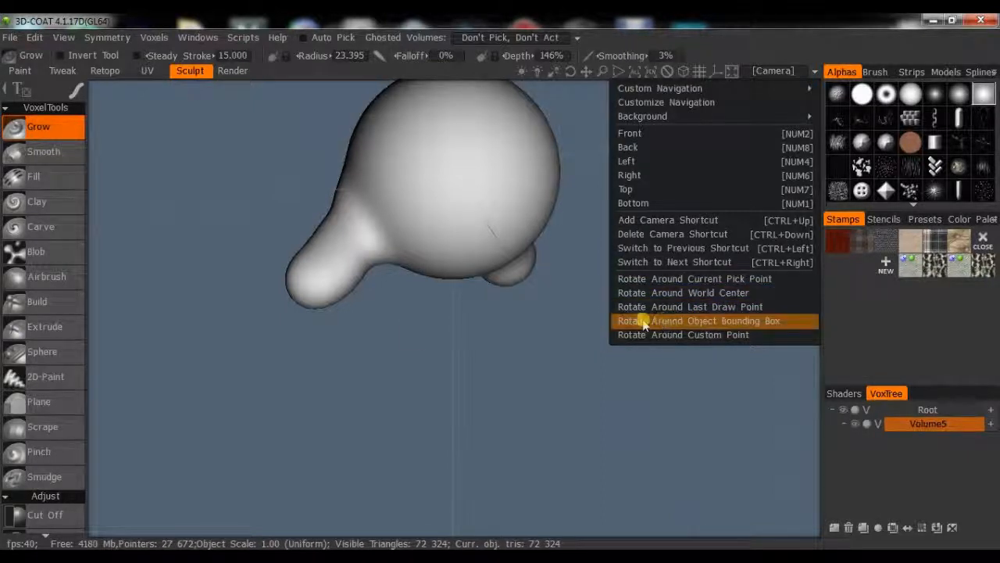
click(757, 321)
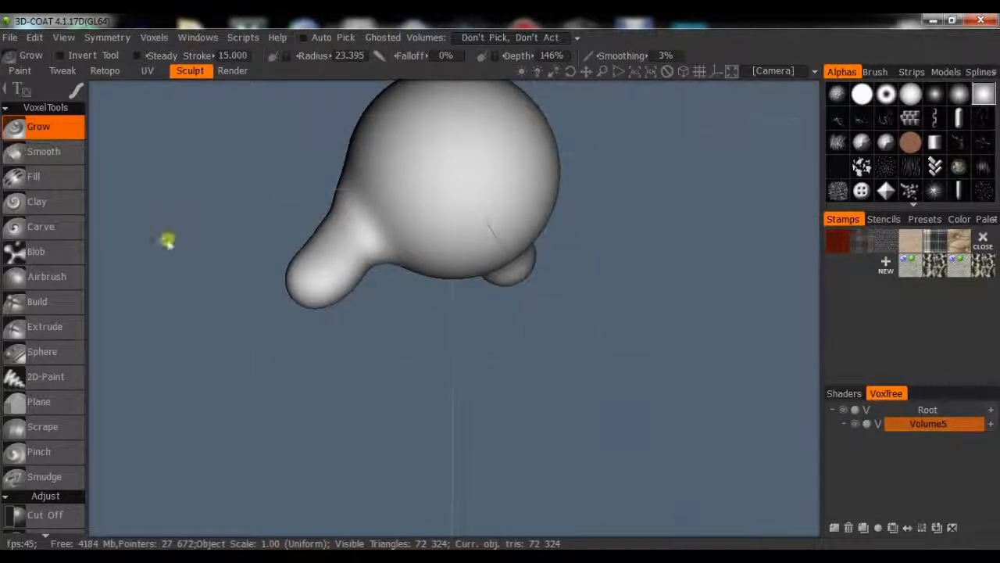
click(767, 71)
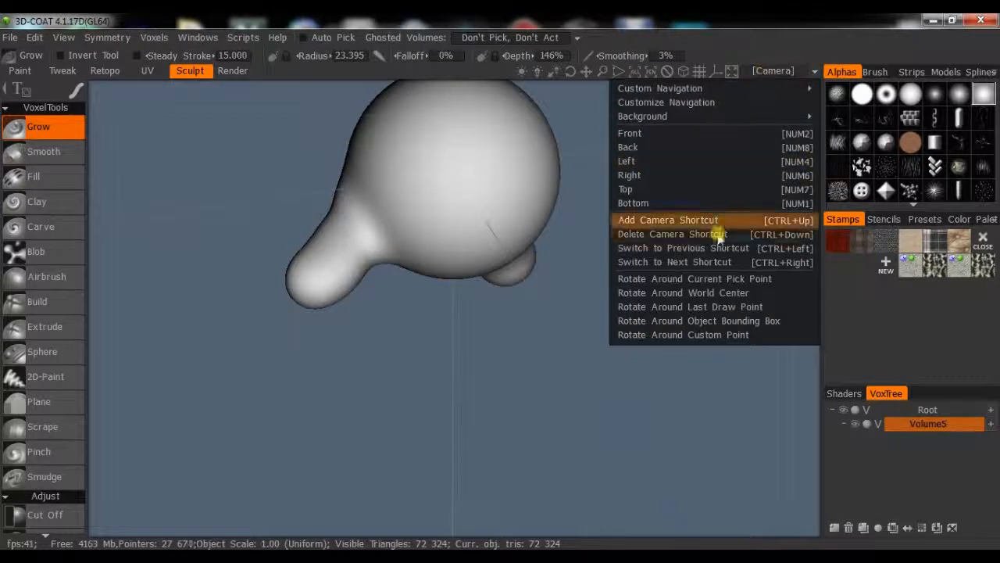
click(715, 336)
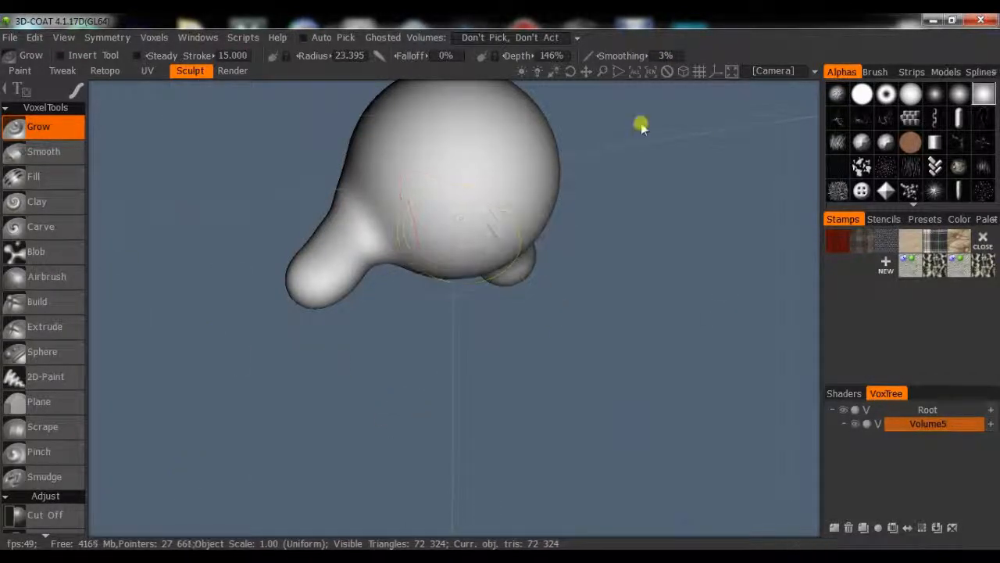
- Frame the whole model in the viewport and practise orbiting, panning and zooming around it
click(649, 72)
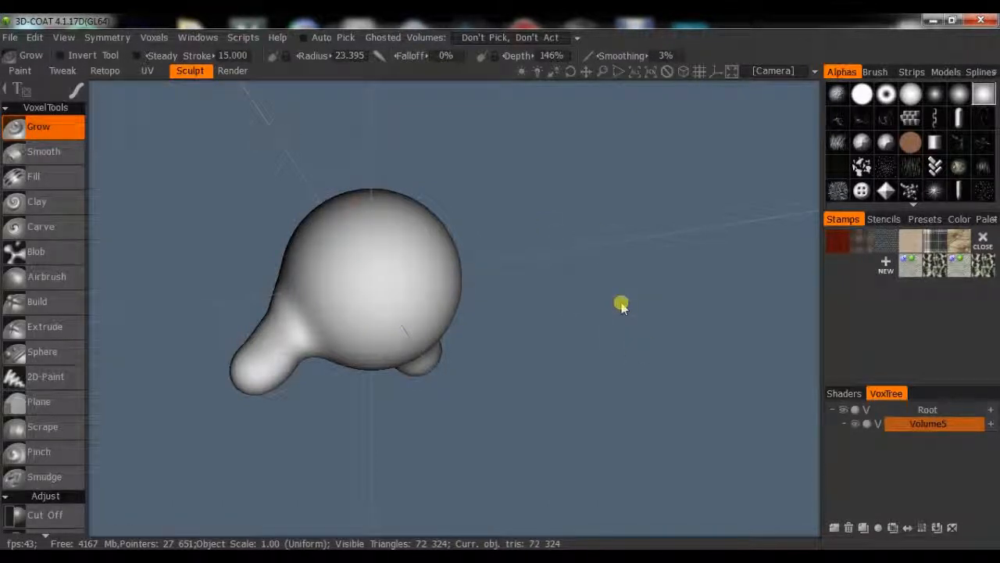
drag(692, 288, 384, 270)
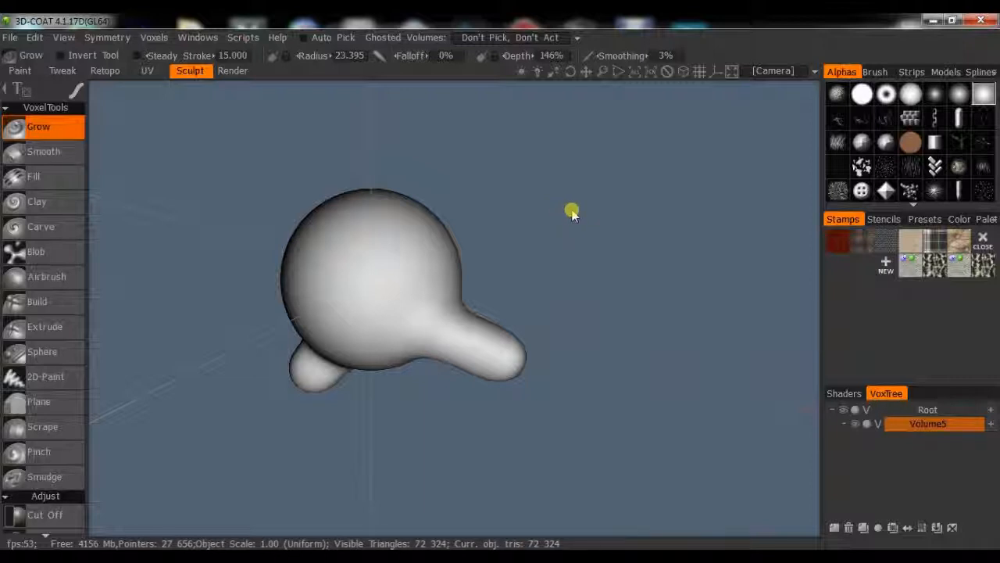
middle_drag(582, 209, 539, 223)
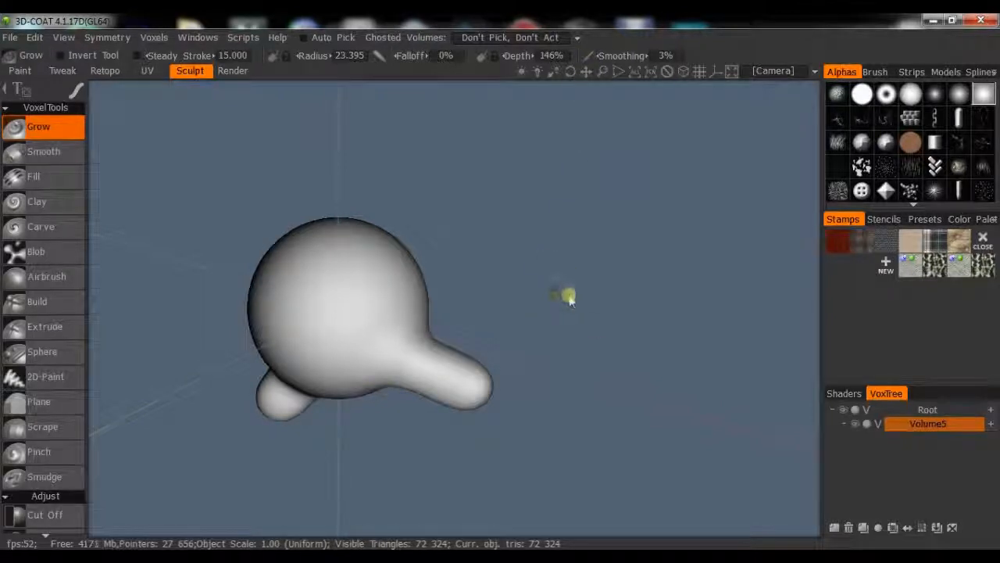
mouse_move(573, 294)
right_down()
mouse_move(529, 339)
mouse_move(668, 219)
mouse_move(633, 262)
mouse_move(570, 306)
right_up()
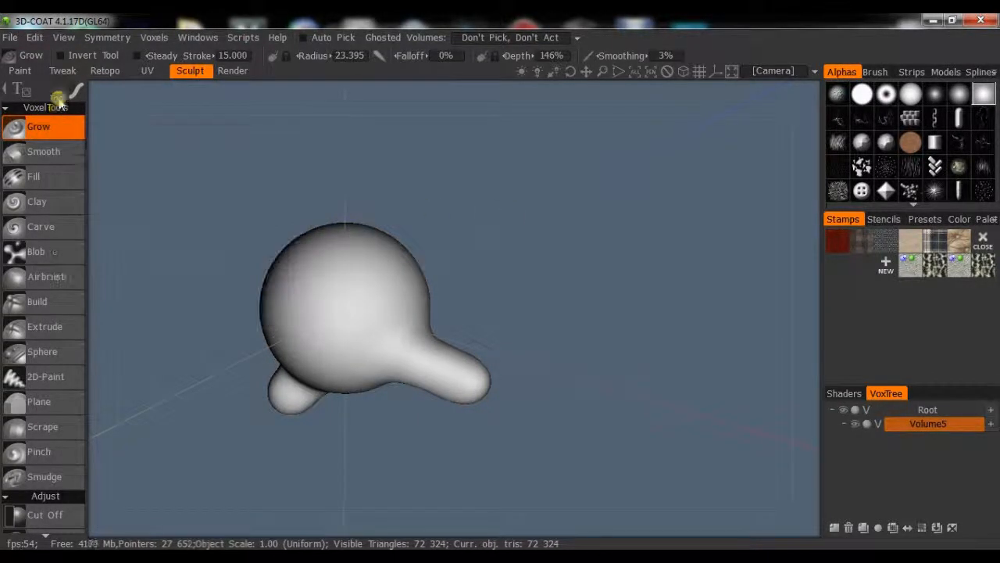
- With the Grow tool in rectangular drawing mode, create a large square block beside the sphere and a smaller one below it
mouse_move(68, 90)
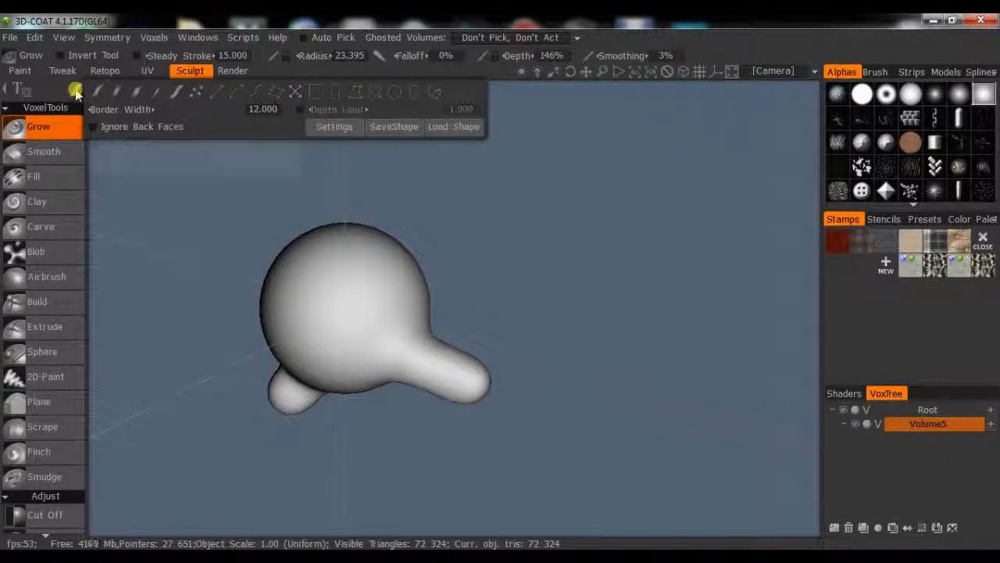
click(177, 95)
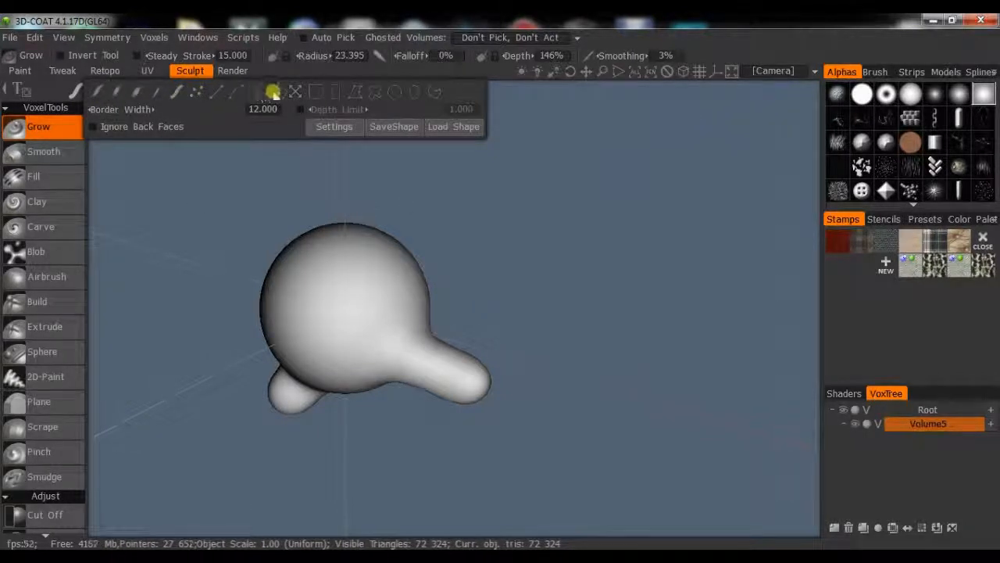
click(318, 94)
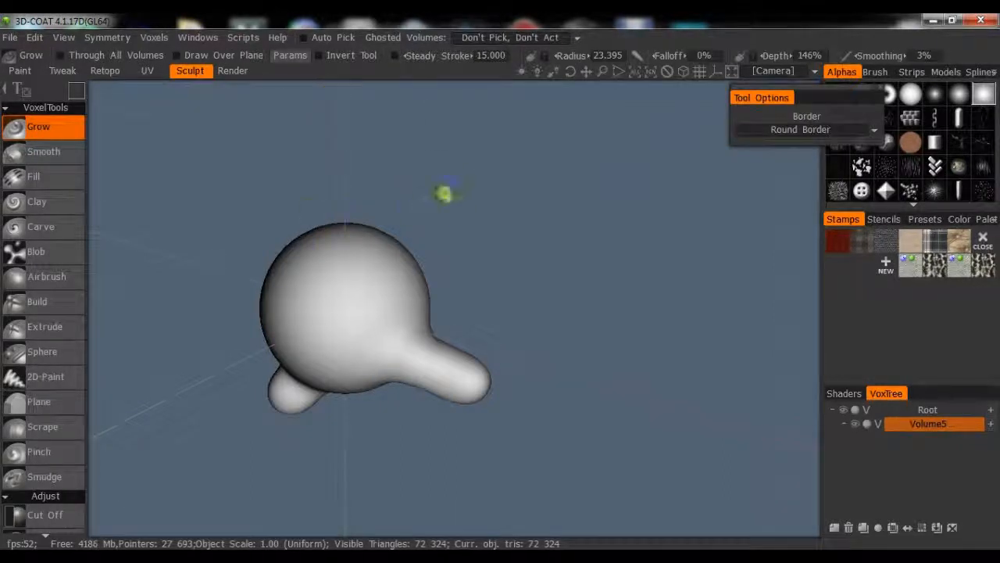
mouse_move(511, 197)
mouse_down()
mouse_move(517, 235)
mouse_move(692, 305)
mouse_move(686, 299)
mouse_up()
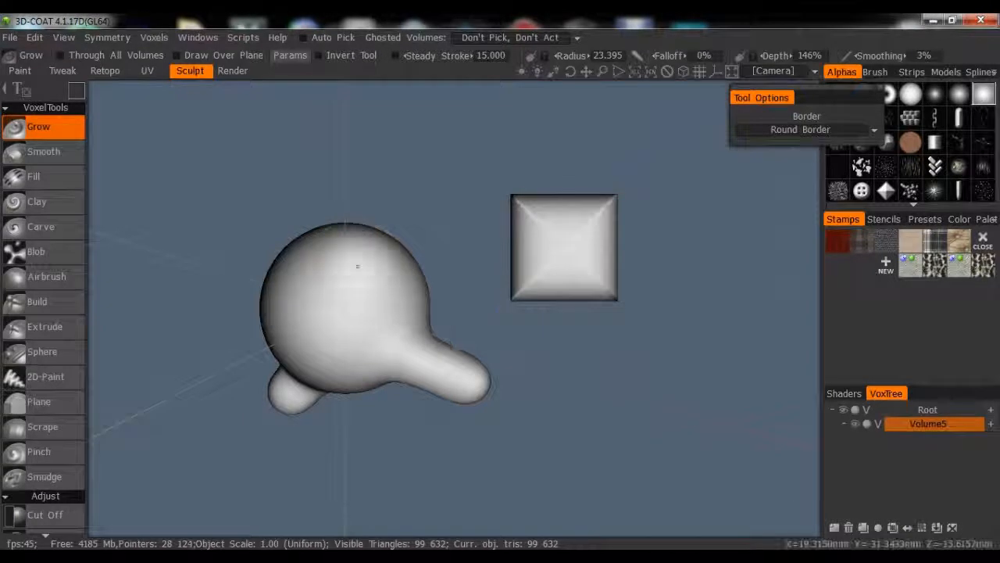
drag(616, 378, 664, 422)
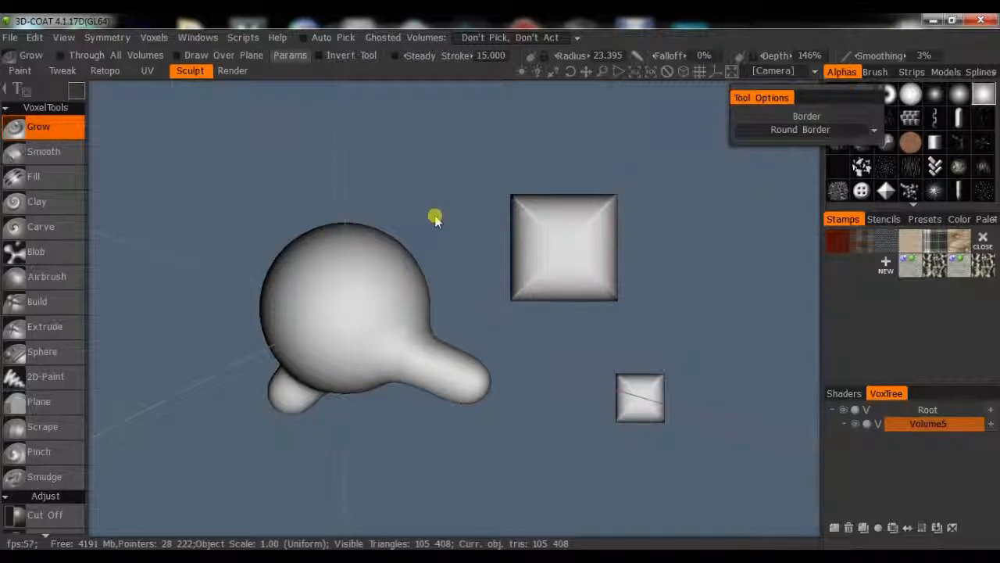
drag(479, 199, 516, 238)
right_drag(674, 228, 666, 280)
middle_drag(666, 275, 647, 240)
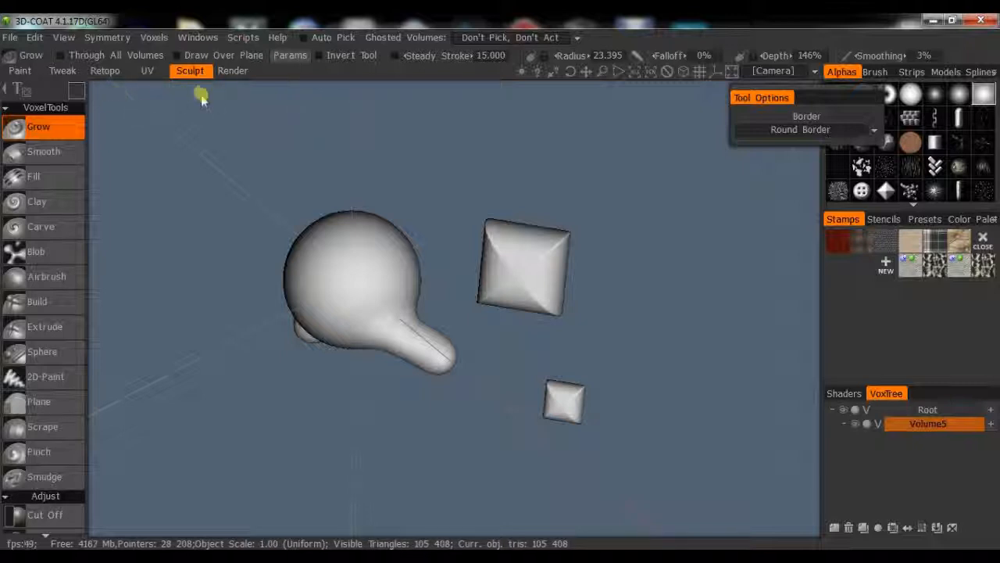
mouse_move(547, 94)
mouse_down()
mouse_move(521, 100)
mouse_move(610, 103)
mouse_move(609, 93)
mouse_move(527, 89)
mouse_move(565, 90)
mouse_move(514, 105)
mouse_move(534, 102)
mouse_up()
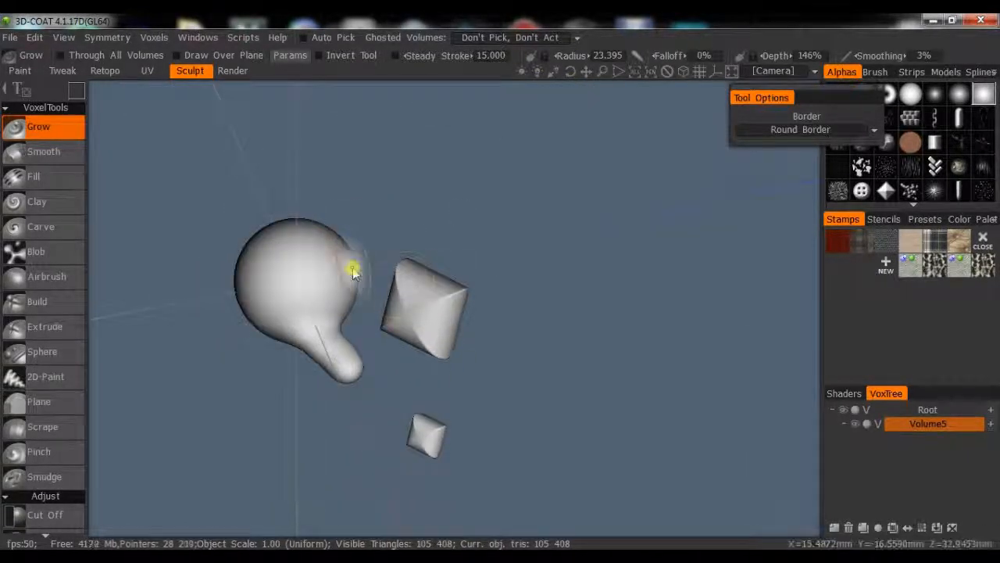